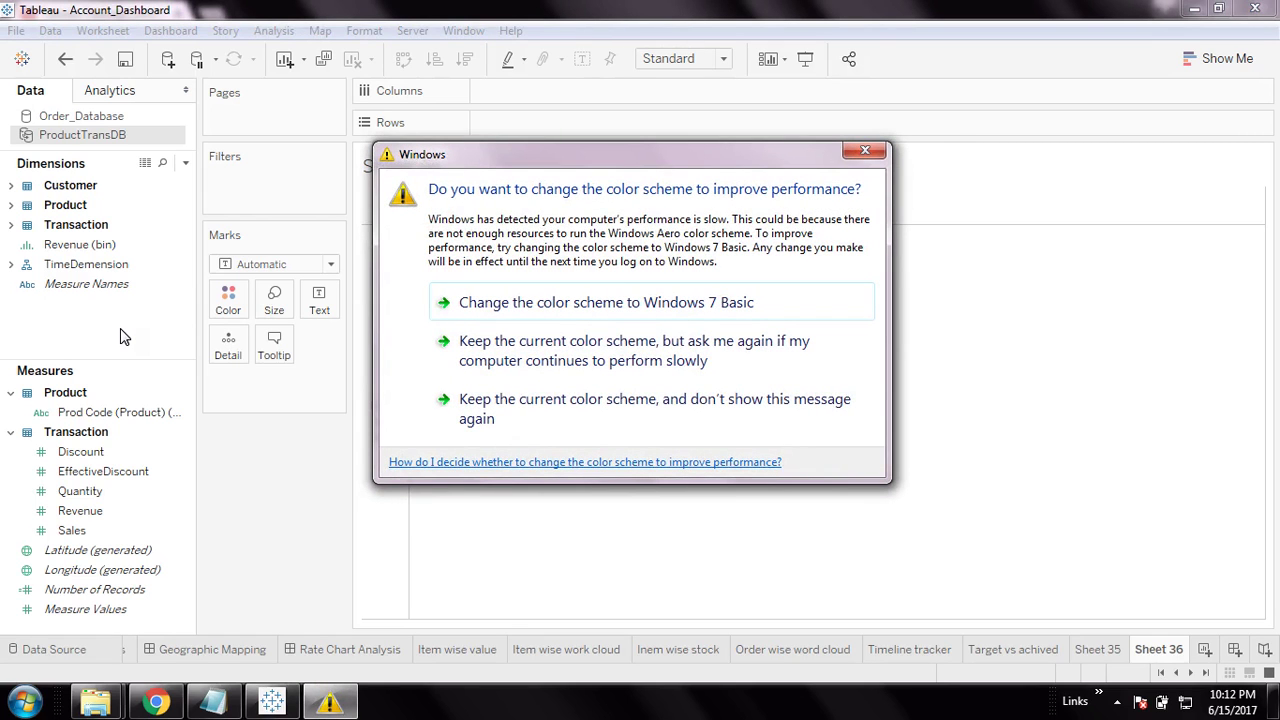
Step: Close the Windows colour-scheme prompt to reveal the blank Sheet 36 in Account_Dashboard
left_click(865, 151)
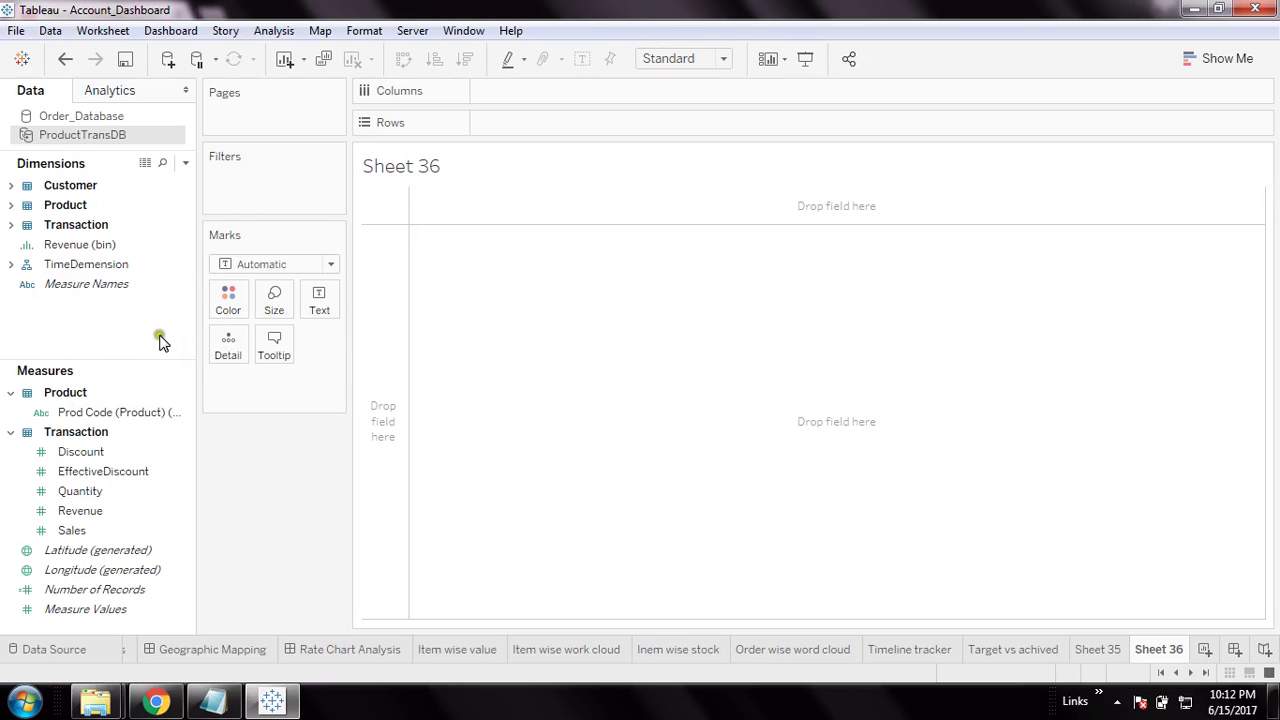
Step: Create a parameter named prmVAT with Float data type and Range allowable values
right_click(57, 627)
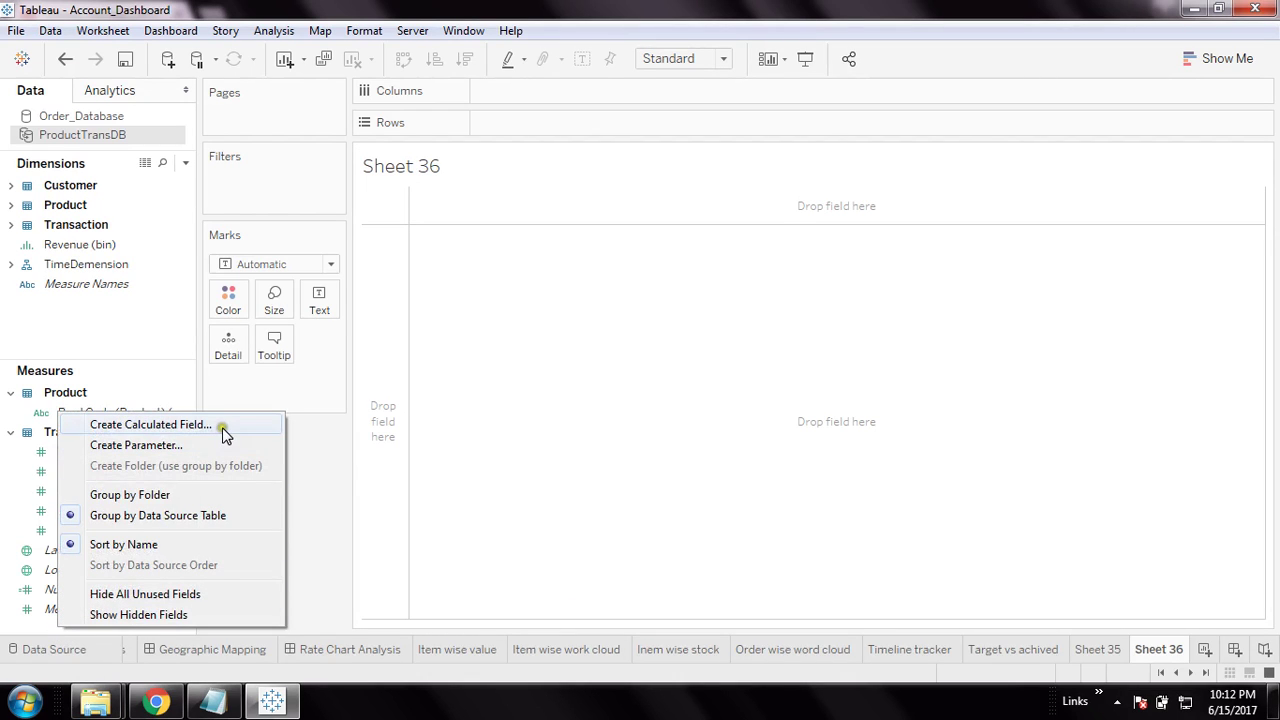
left_click(163, 447)
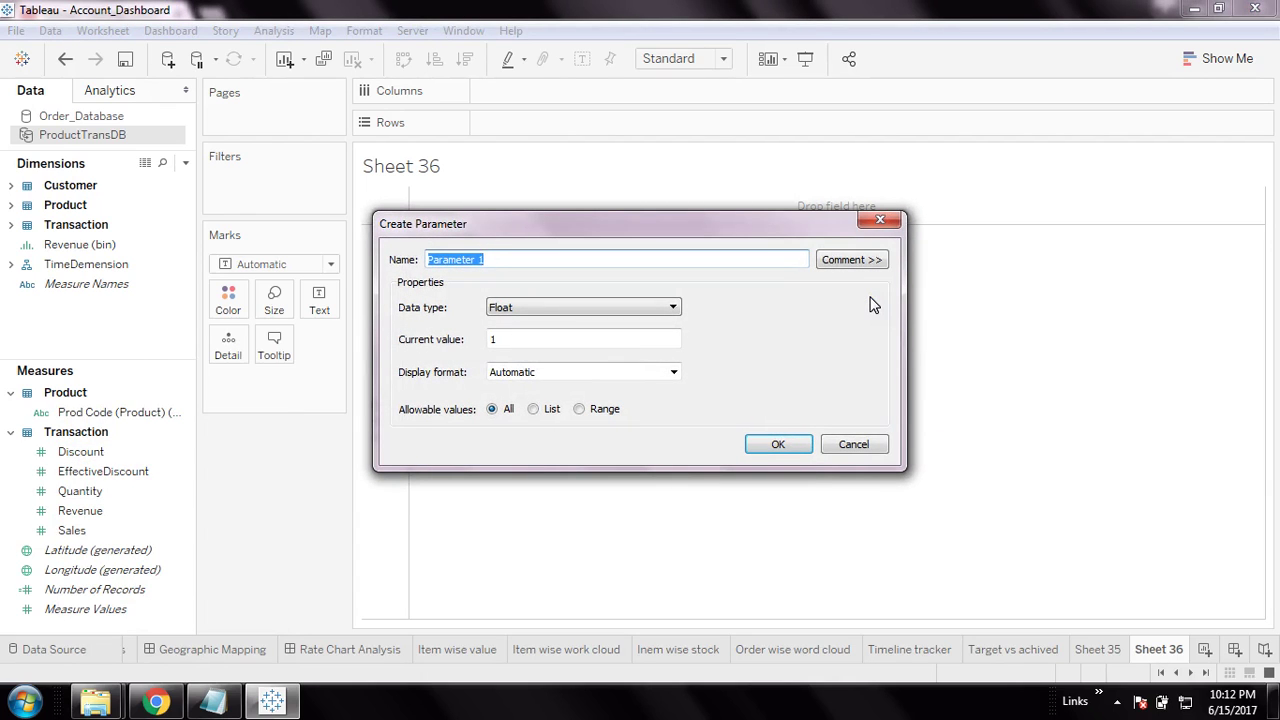
type("prmVAT")
left_click(672, 309)
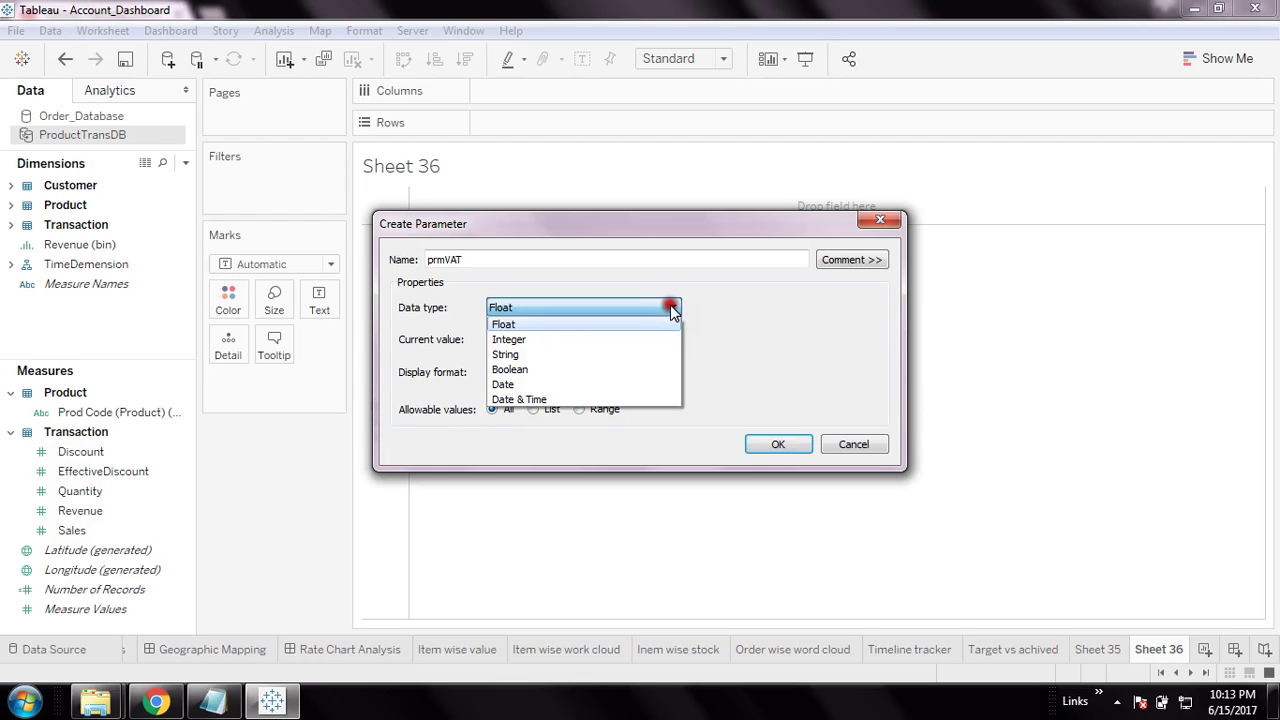
left_click(724, 336)
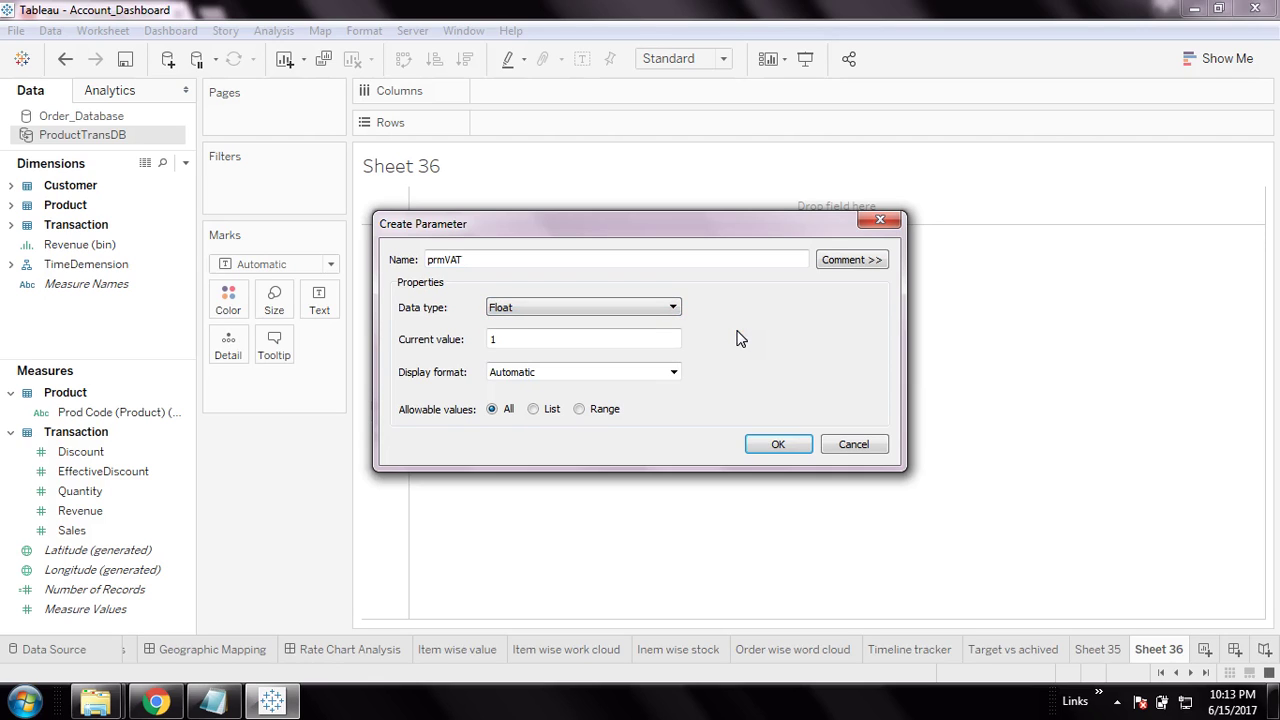
left_click(533, 409)
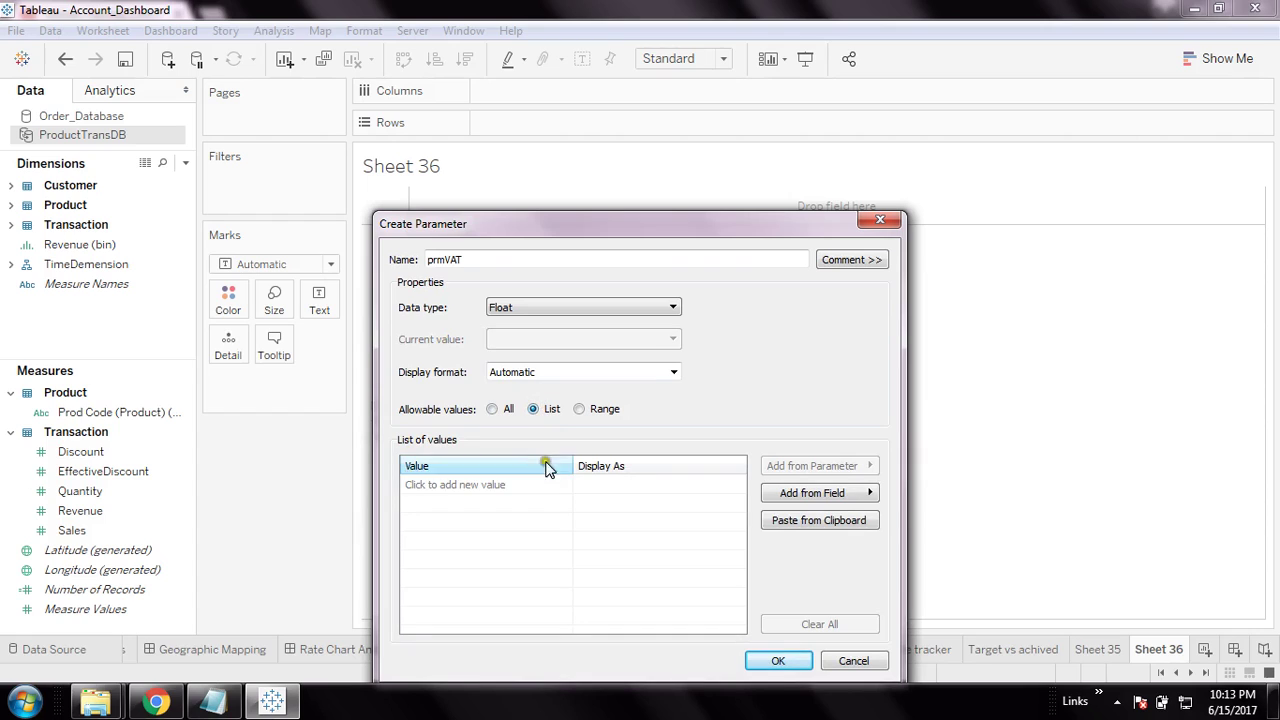
left_click(579, 409)
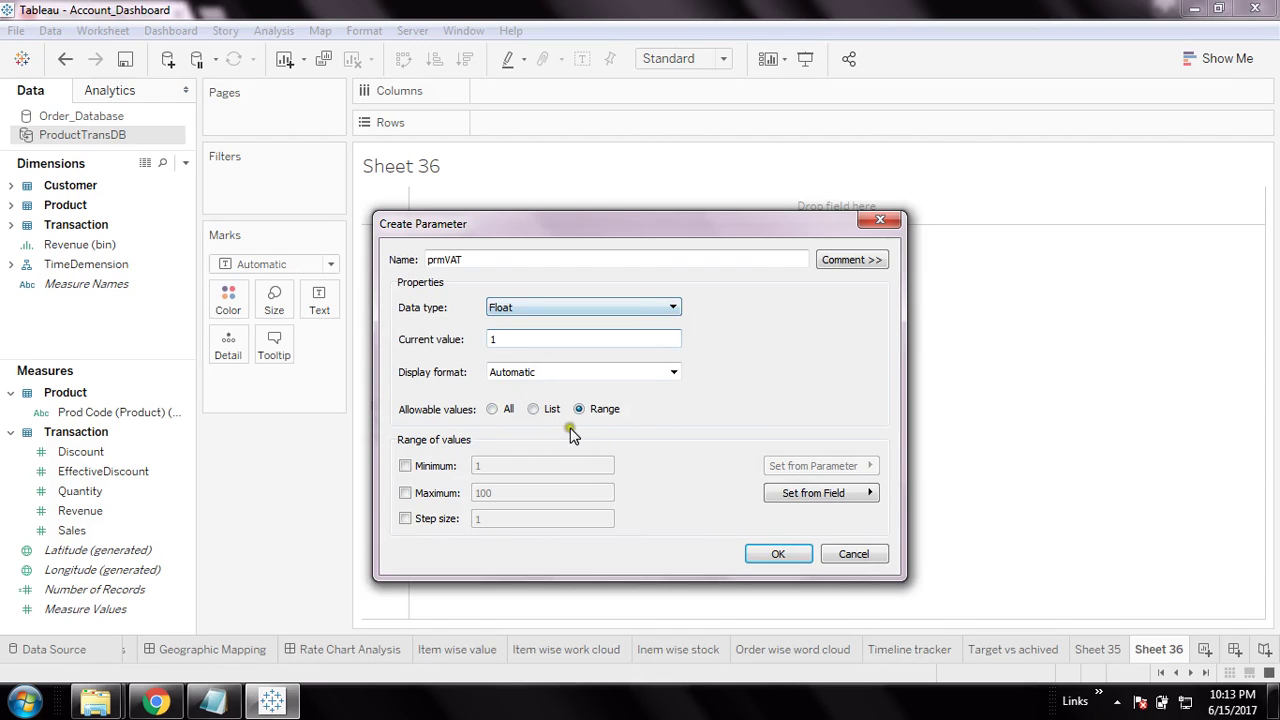
Step: Set prmVAT's current value to 8
left_click(542, 343)
type("0")
left_click(508, 341)
key("BackSpace")
key("BackSpace")
type("8")
Step: Set the range to minimum 8, maximum 25 and step size .5
left_click(405, 466)
double_click(490, 470)
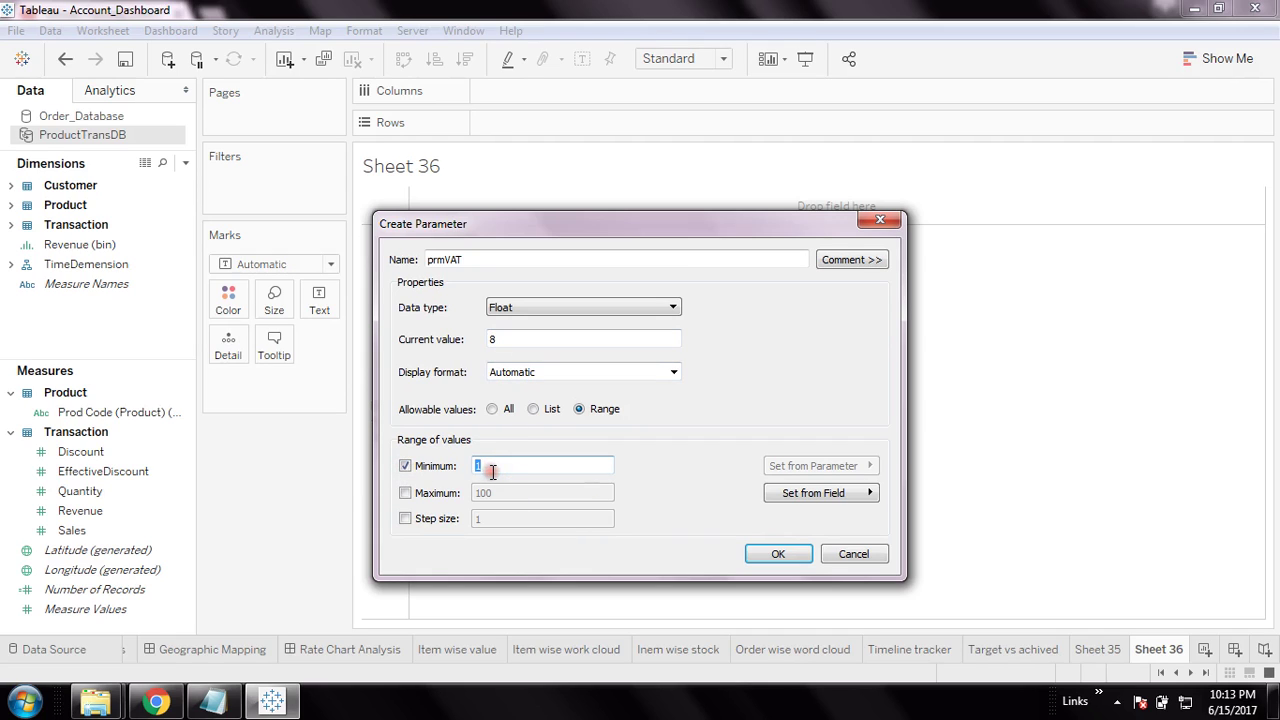
type("8")
left_click(405, 493)
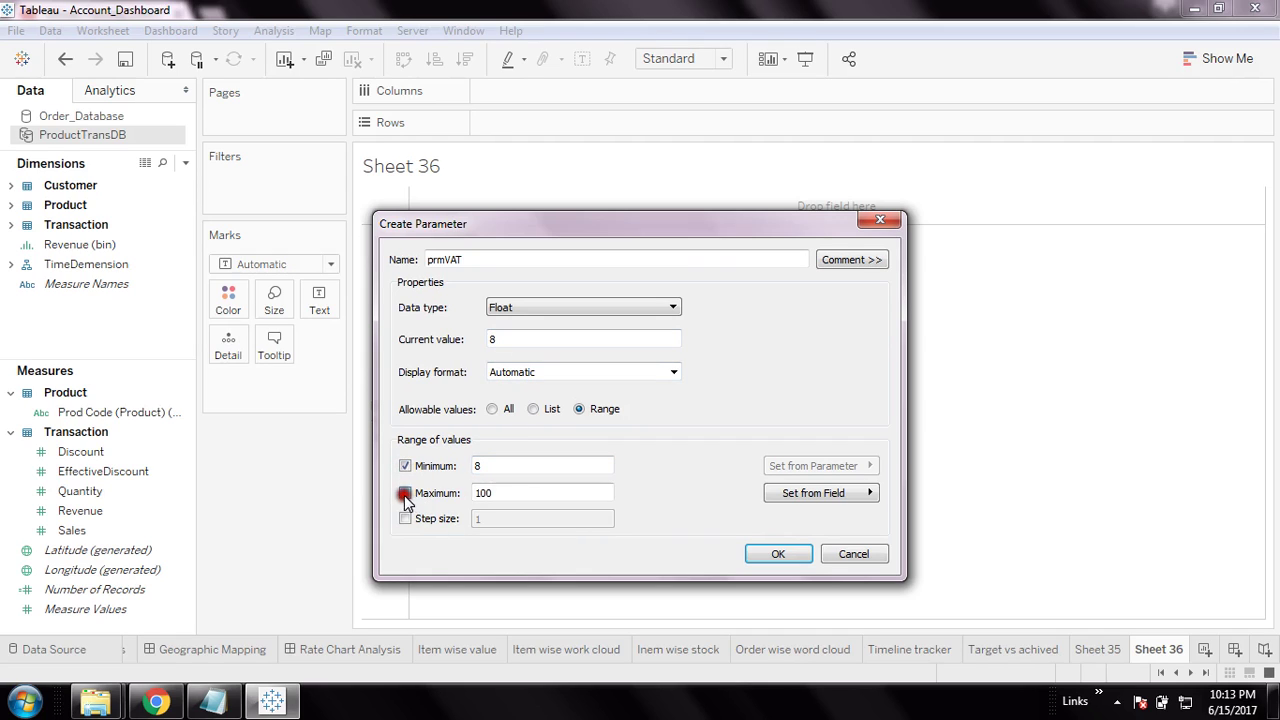
double_click(525, 494)
type("25")
left_click(405, 518)
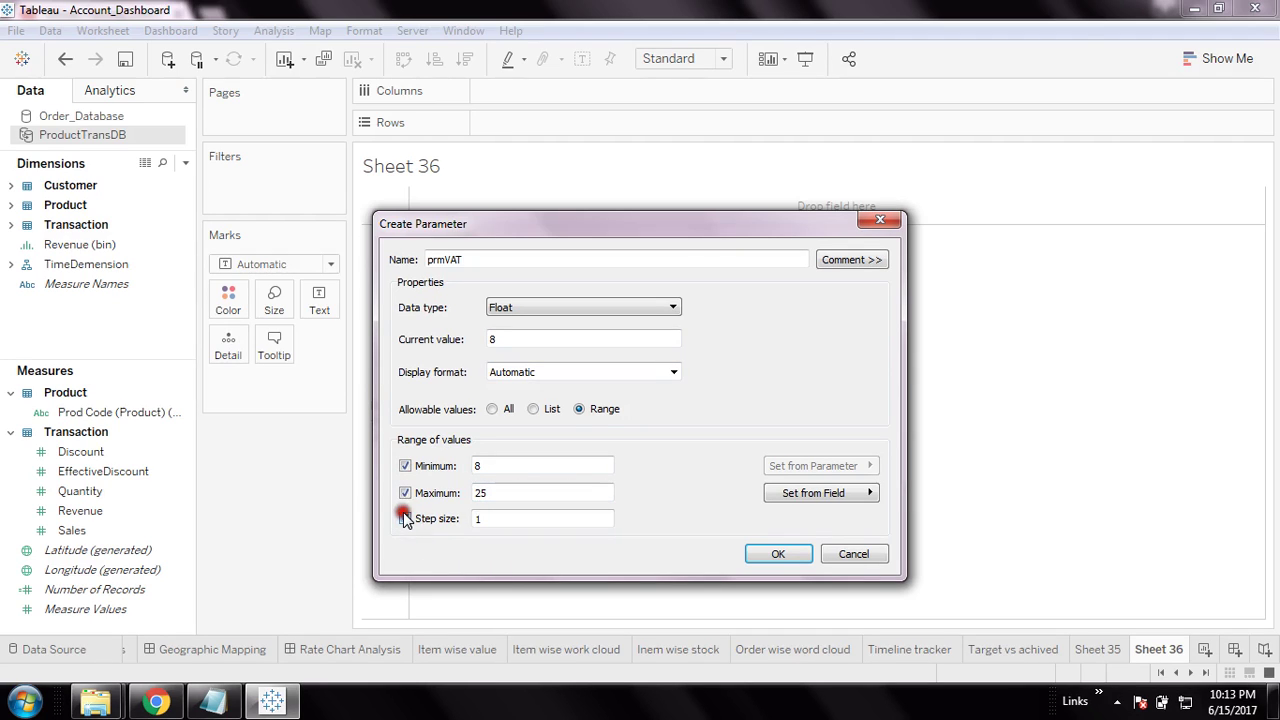
left_click(502, 520)
key("BackSpace")
type(".5")
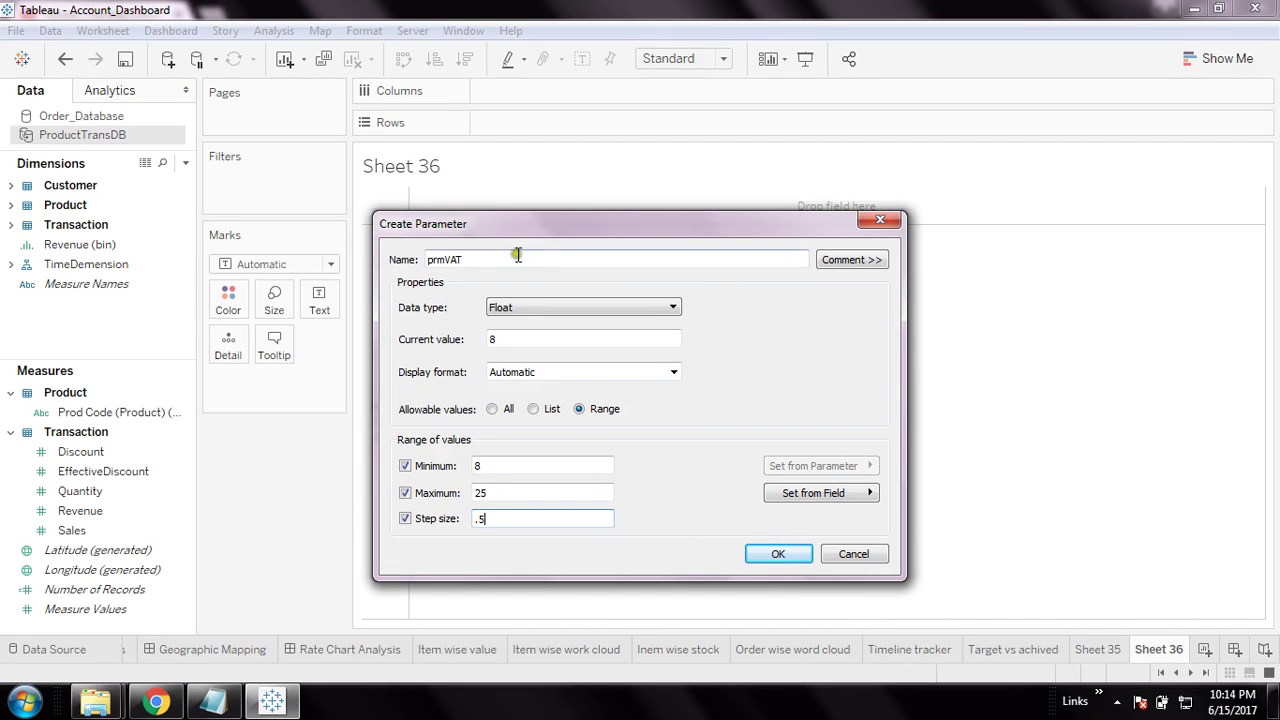
left_click(779, 555)
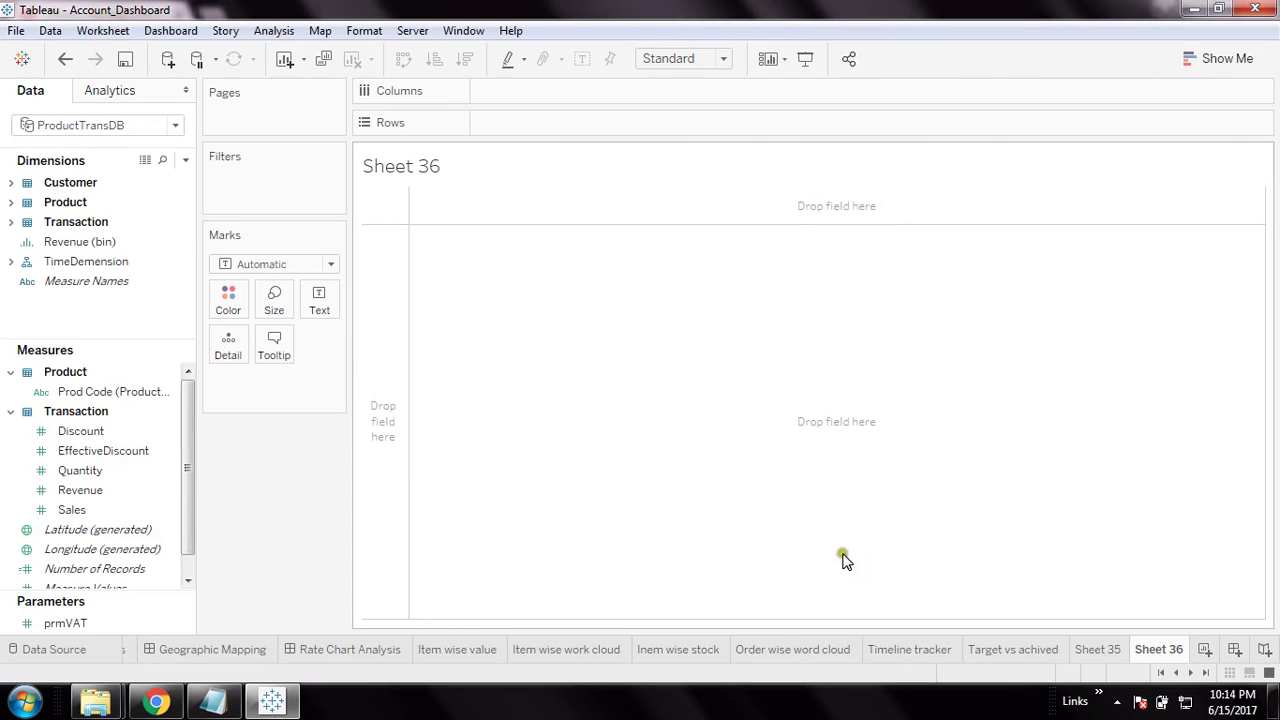
scroll(180, 489, "down", 2)
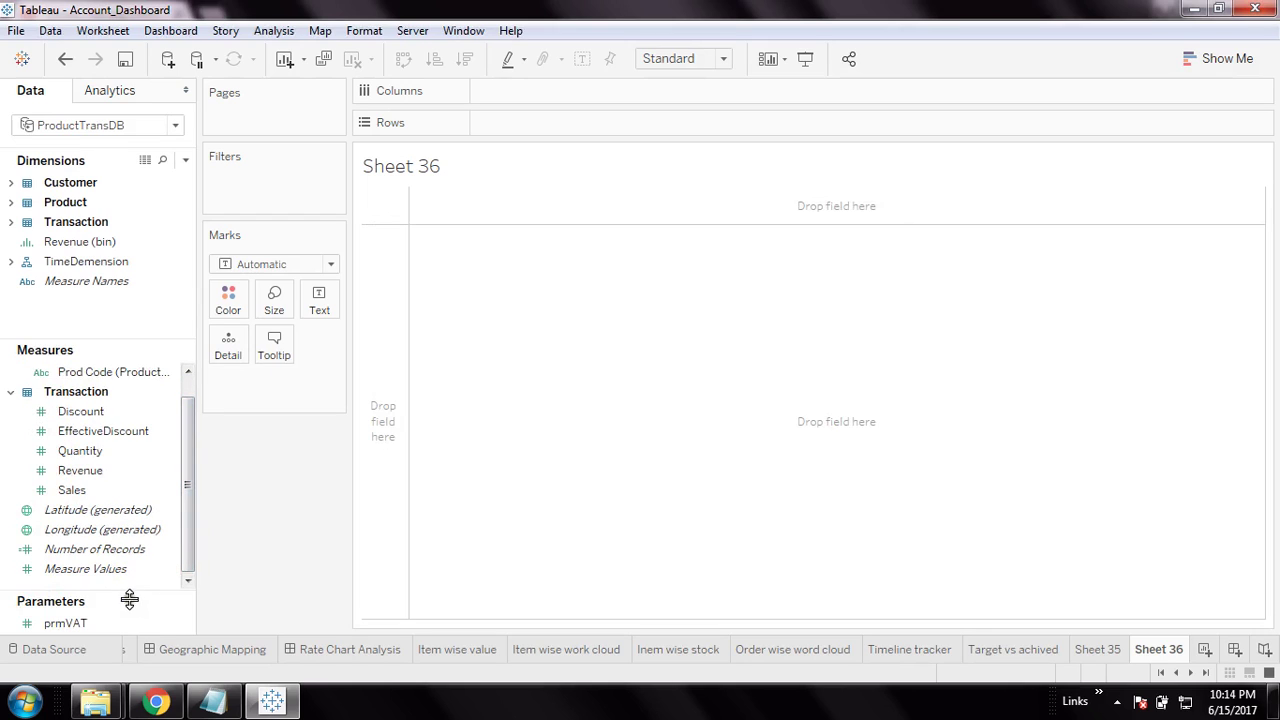
mouse_move(130, 597)
left_mouse_down()
mouse_move(150, 600)
mouse_move(134, 583)
left_mouse_up()
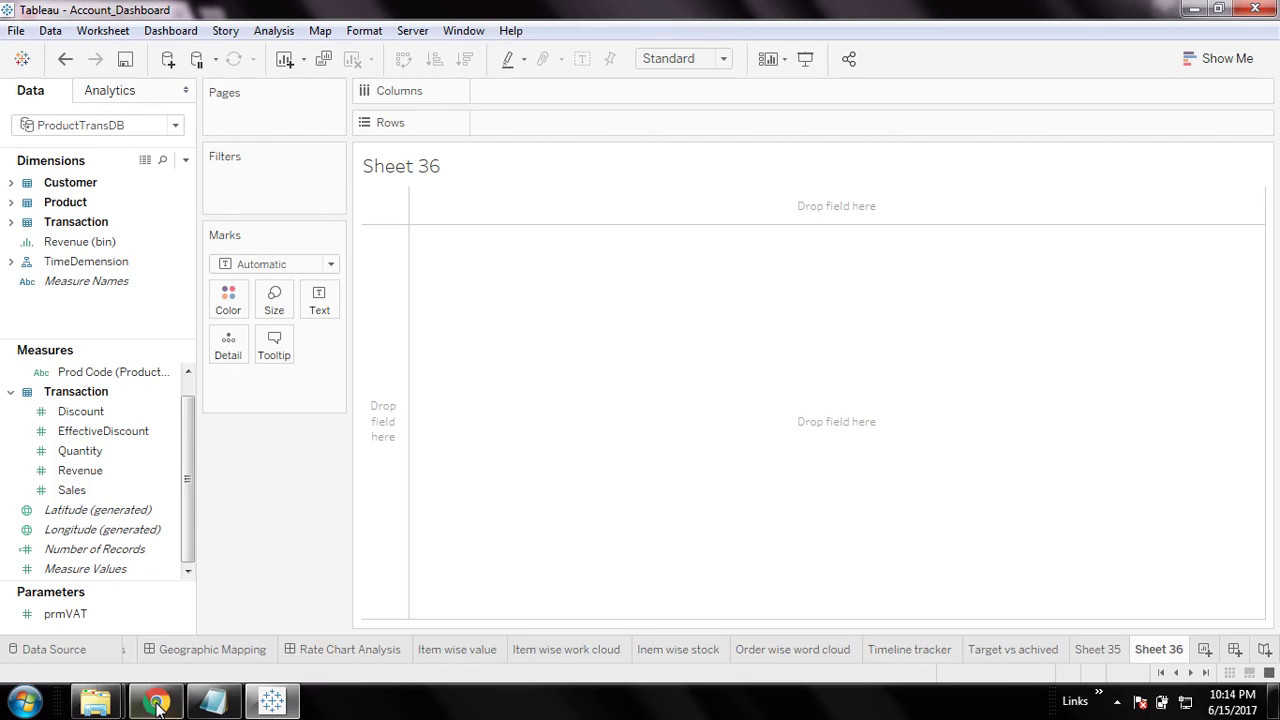
left_click(78, 614)
mouse_move(78, 614)
left_mouse_down()
mouse_move(943, 674)
mouse_move(1203, 160)
mouse_move(1052, 605)
mouse_move(57, 458)
mouse_move(1146, 237)
mouse_move(1166, 420)
mouse_move(879, 377)
mouse_move(80, 583)
mouse_move(78, 614)
left_mouse_up()
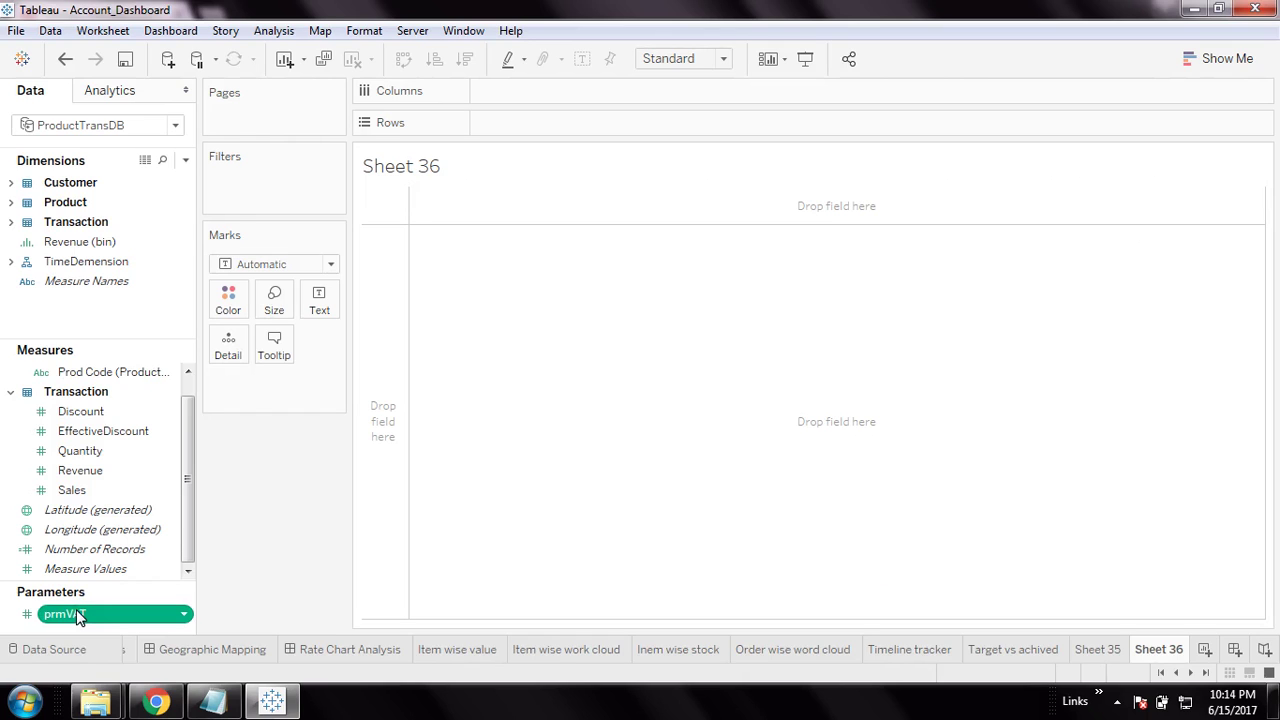
Step: Show the prmVAT parameter control and step it up in 0.5 increments to 16
right_click(74, 617)
left_click(175, 312)
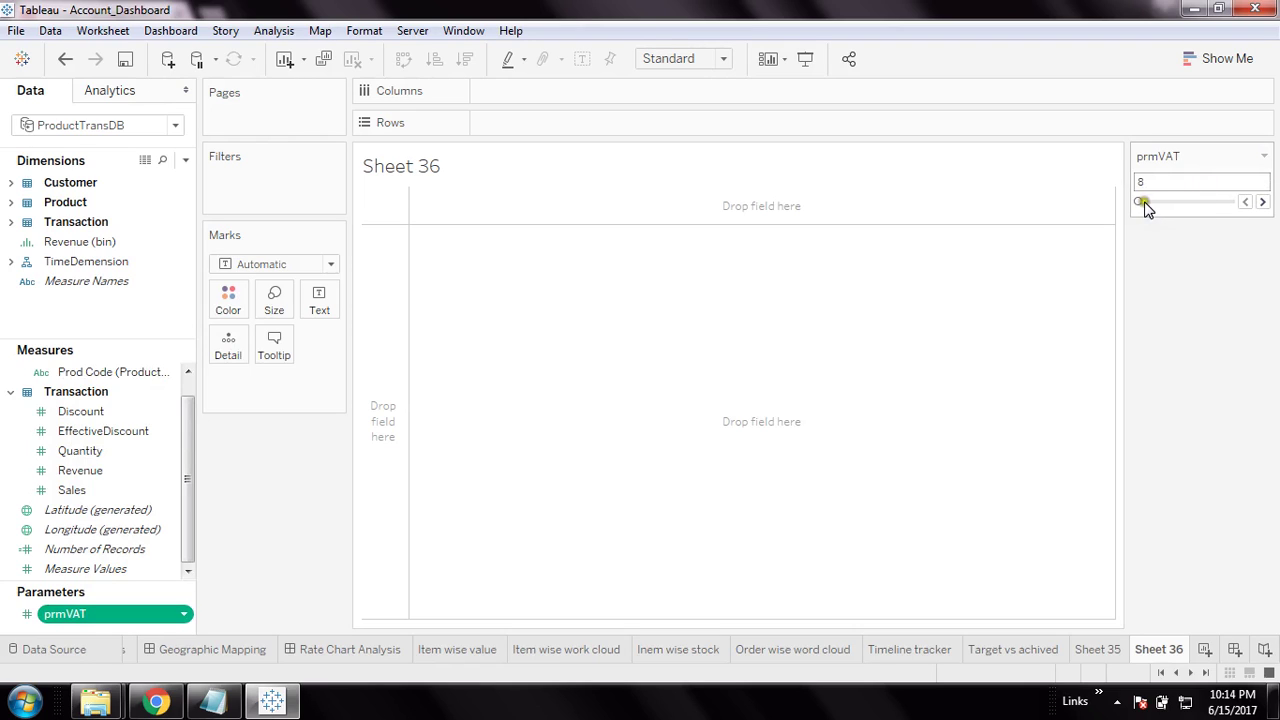
left_click(1263, 203)
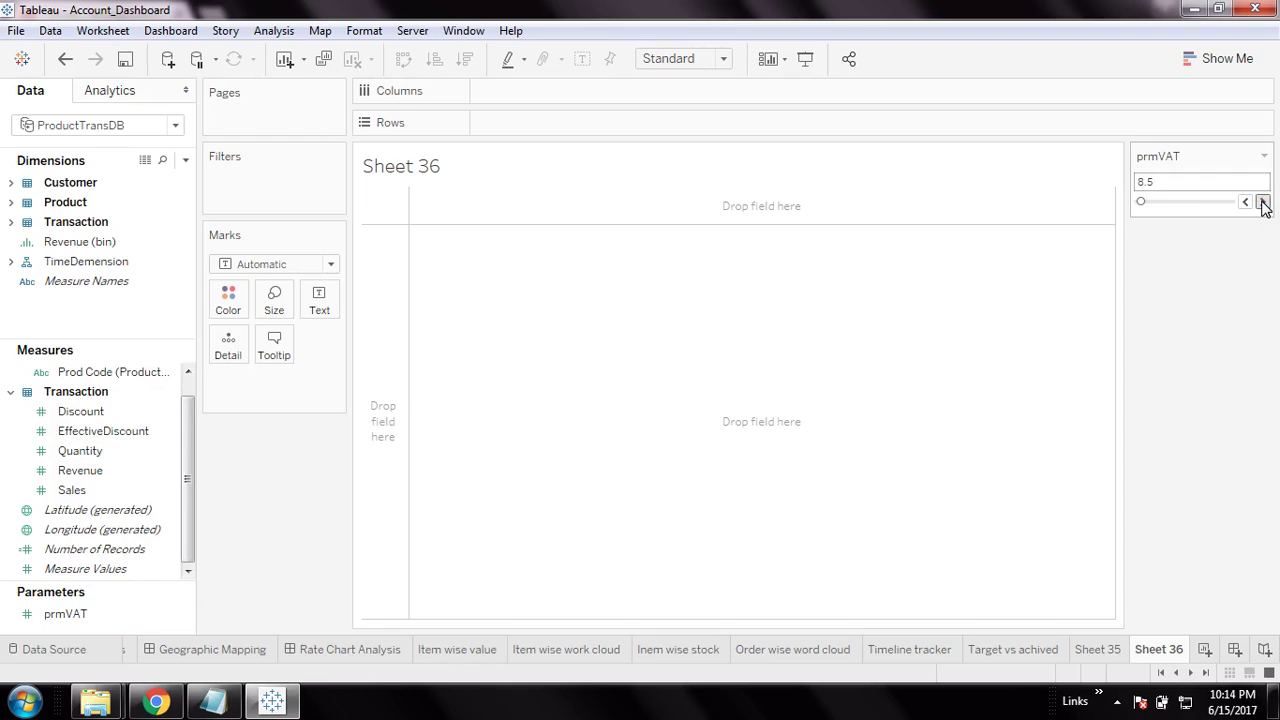
left_click(1263, 203)
left_click(1263, 203)
left_click(1263, 203)
left_click(1263, 203)
left_click(1263, 203)
left_click(1263, 203)
left_click(1263, 203)
left_click(1263, 203)
left_click(1263, 203)
left_click(1263, 203)
left_click(1263, 203)
left_click(1263, 203)
left_click(1263, 203)
left_click(1263, 203)
left_click(1263, 203)
left_click(1263, 203)
left_click(1263, 203)
Step: Test the slider at its maximum of 25, then return prmVAT to the minimum 8
left_click_drag(1188, 202, 1240, 207)
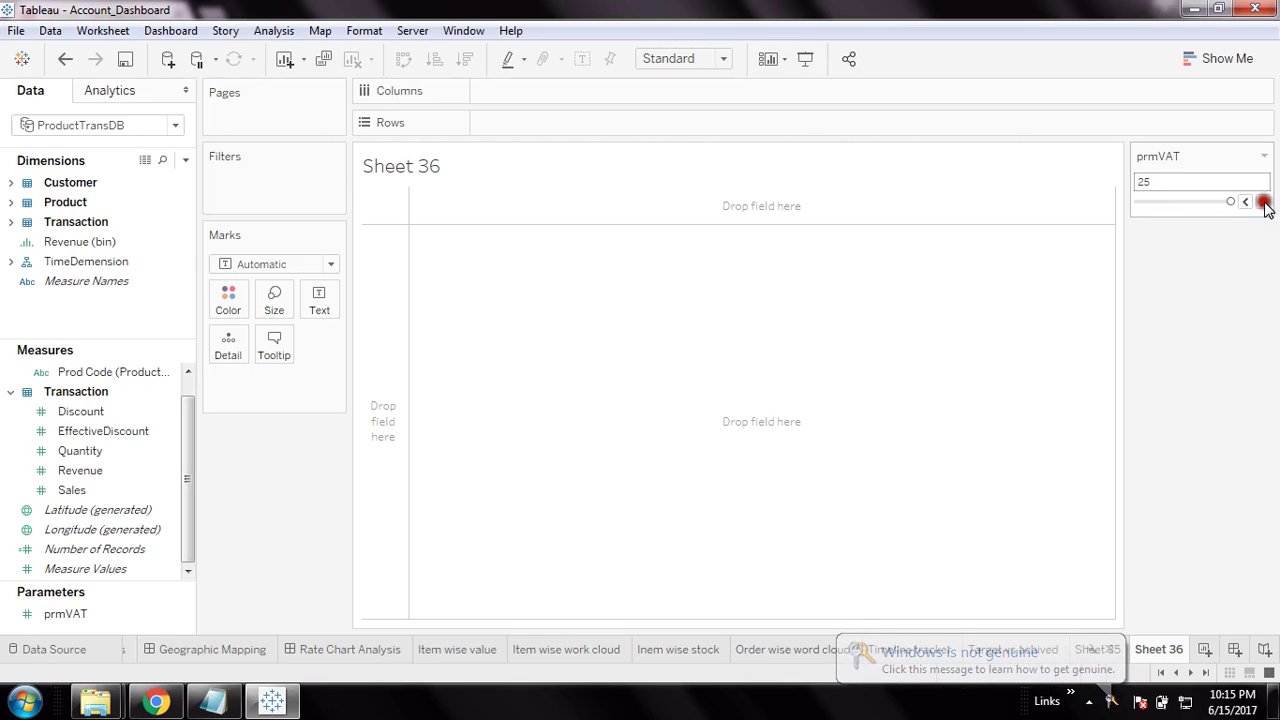
left_click(1245, 202)
left_click(1245, 202)
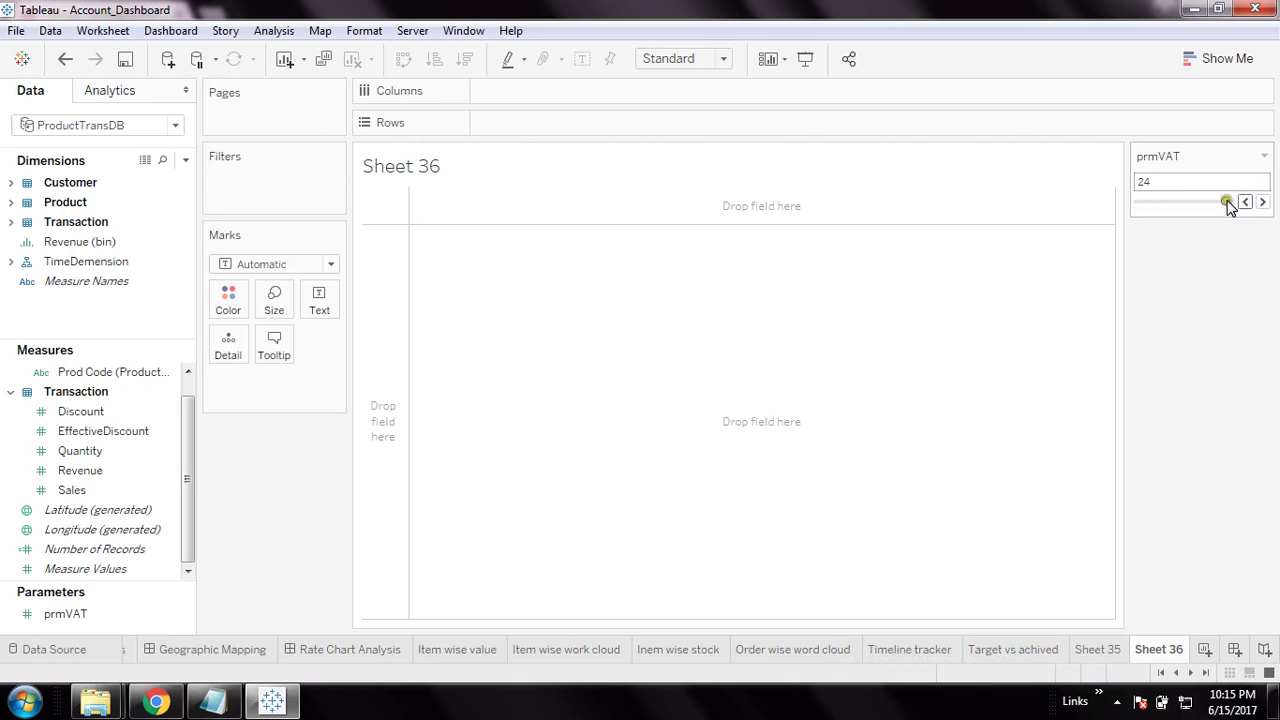
left_click_drag(1225, 202, 1125, 200)
Step: Open Edit Title for the prmVAT parameter control
left_click(1263, 156)
left_click(1193, 420)
left_click(1263, 157)
left_click(1203, 262)
left_click(1185, 217)
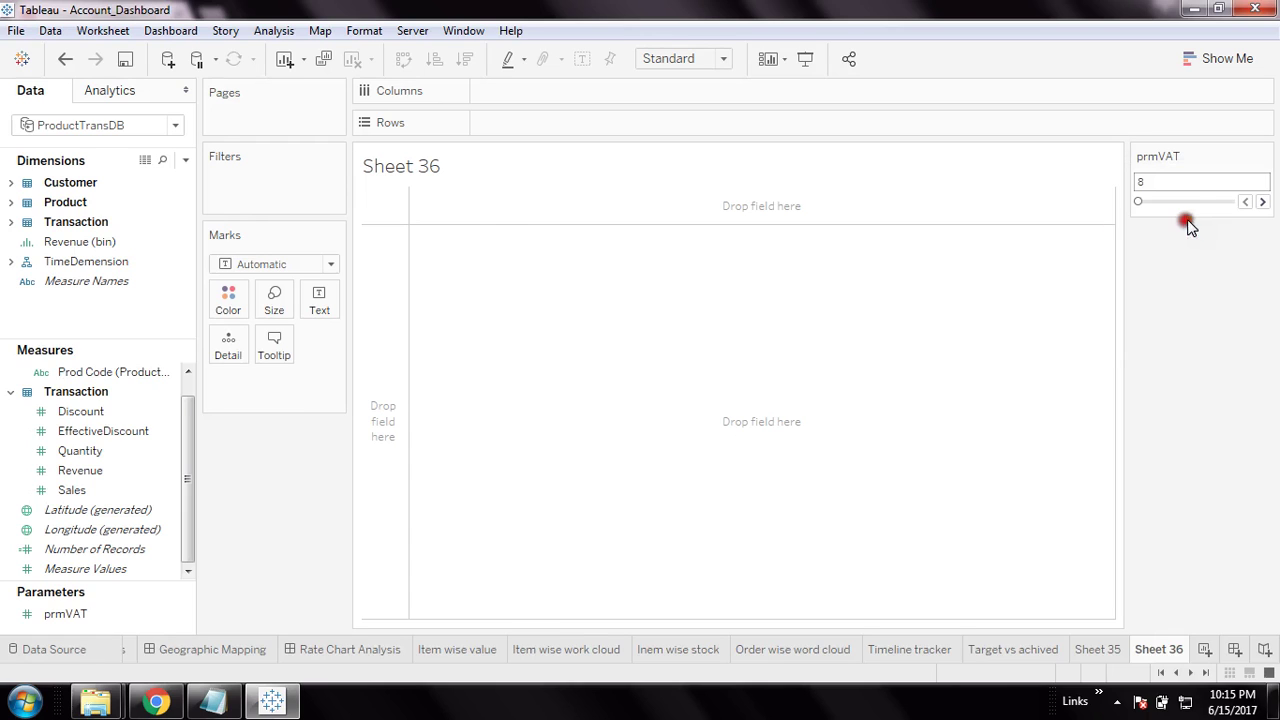
Step: Retitle the parameter control from prmVAT to VAT
left_click(418, 260)
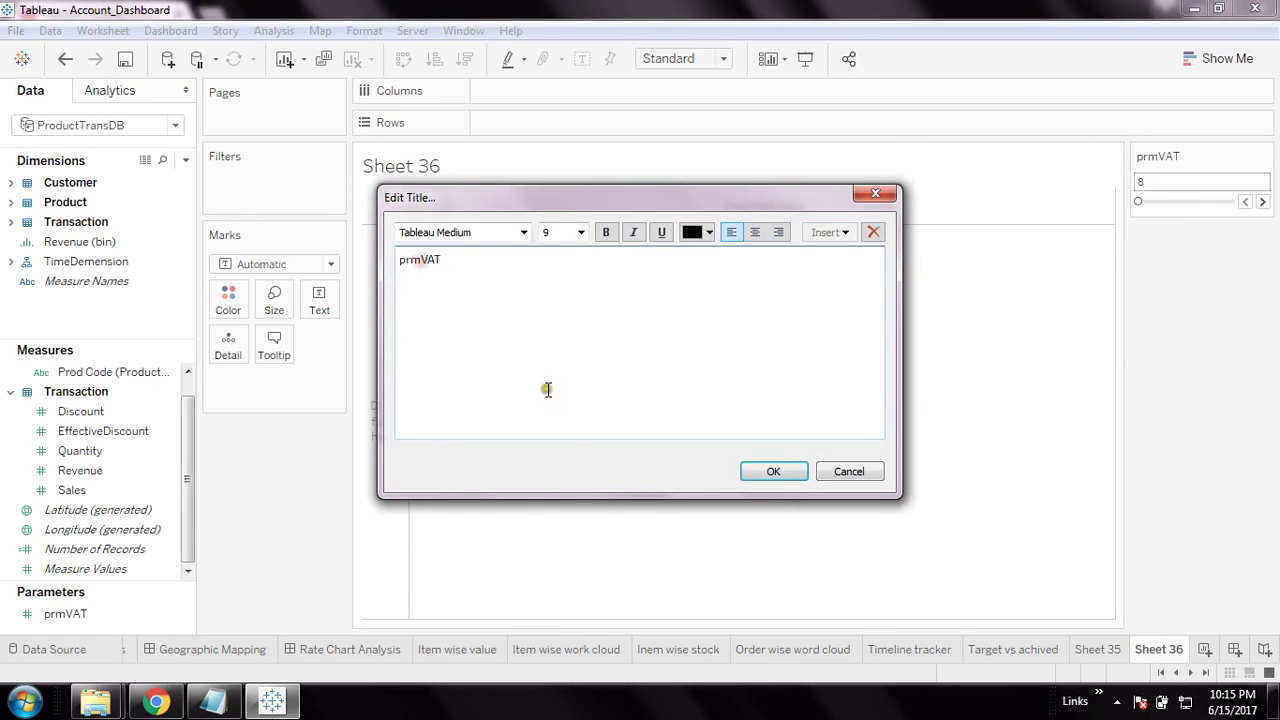
key("BackSpace")
key("BackSpace")
key("BackSpace")
left_click(775, 474)
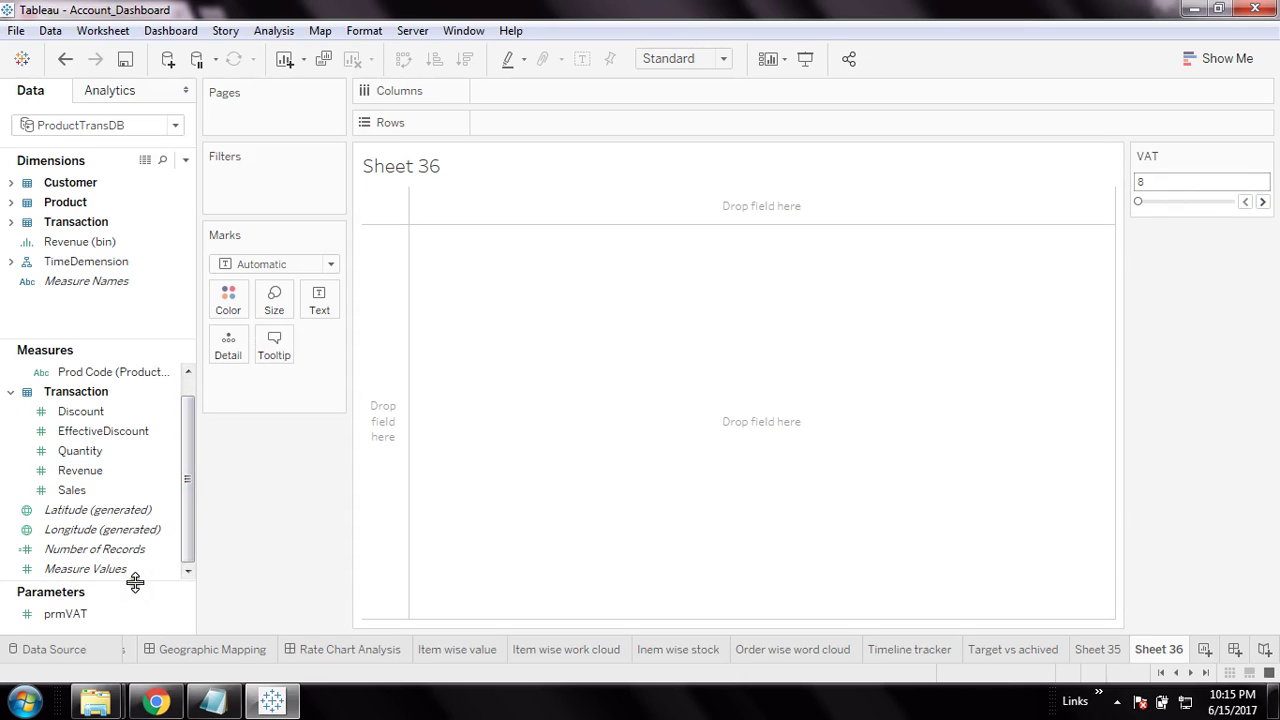
Step: Set the VAT slider to 14
left_click(185, 460)
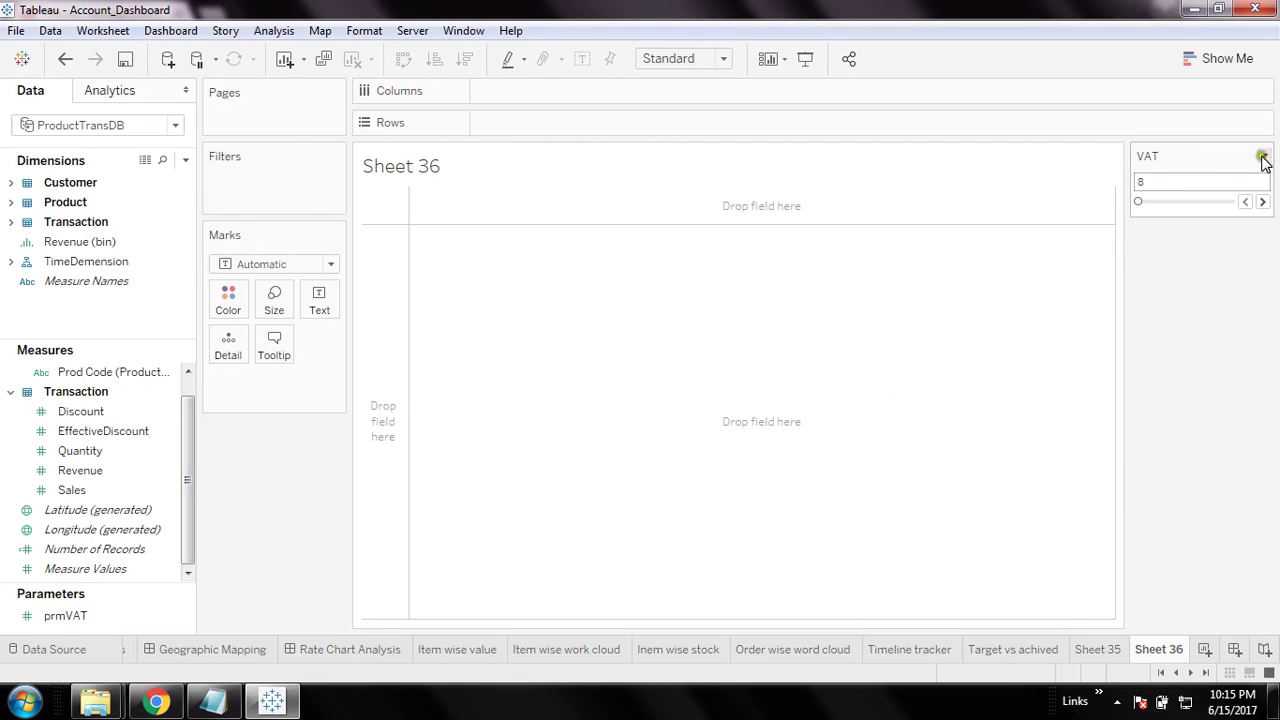
left_click(1153, 182)
left_click(1138, 202)
left_click_drag(1138, 203, 1162, 204)
left_click_drag(1166, 203, 1170, 203)
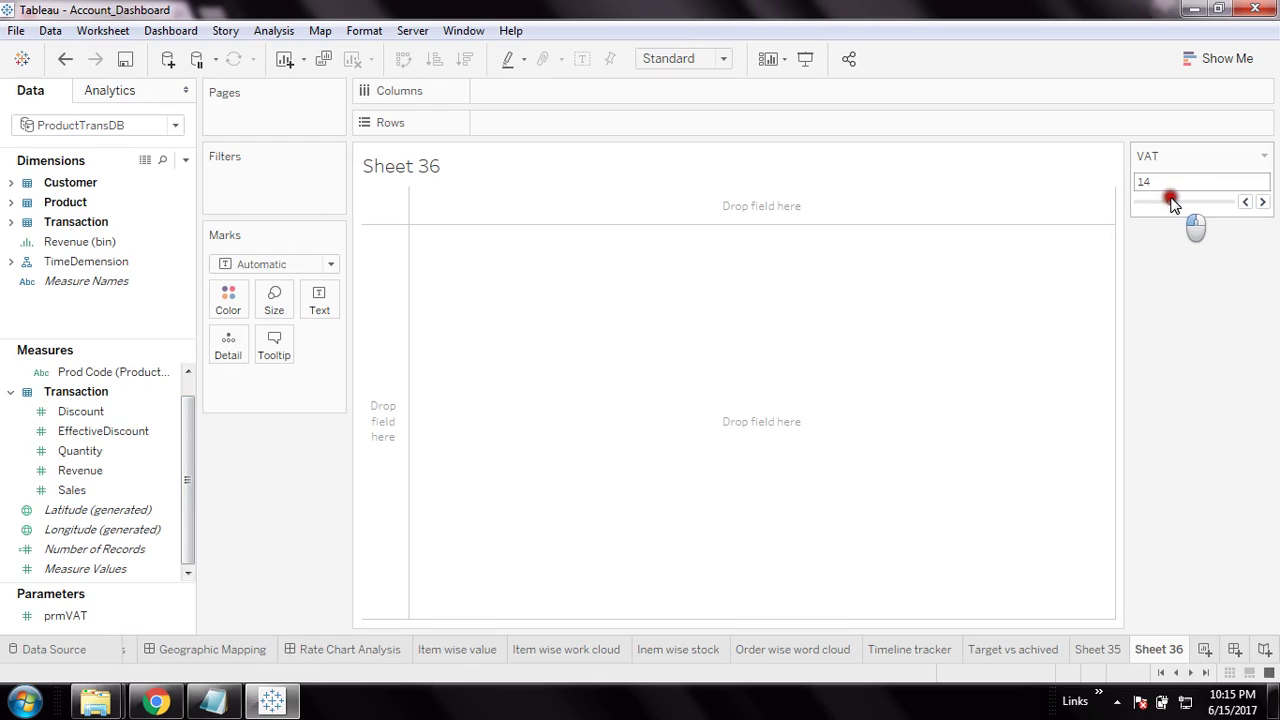
left_click(1158, 432)
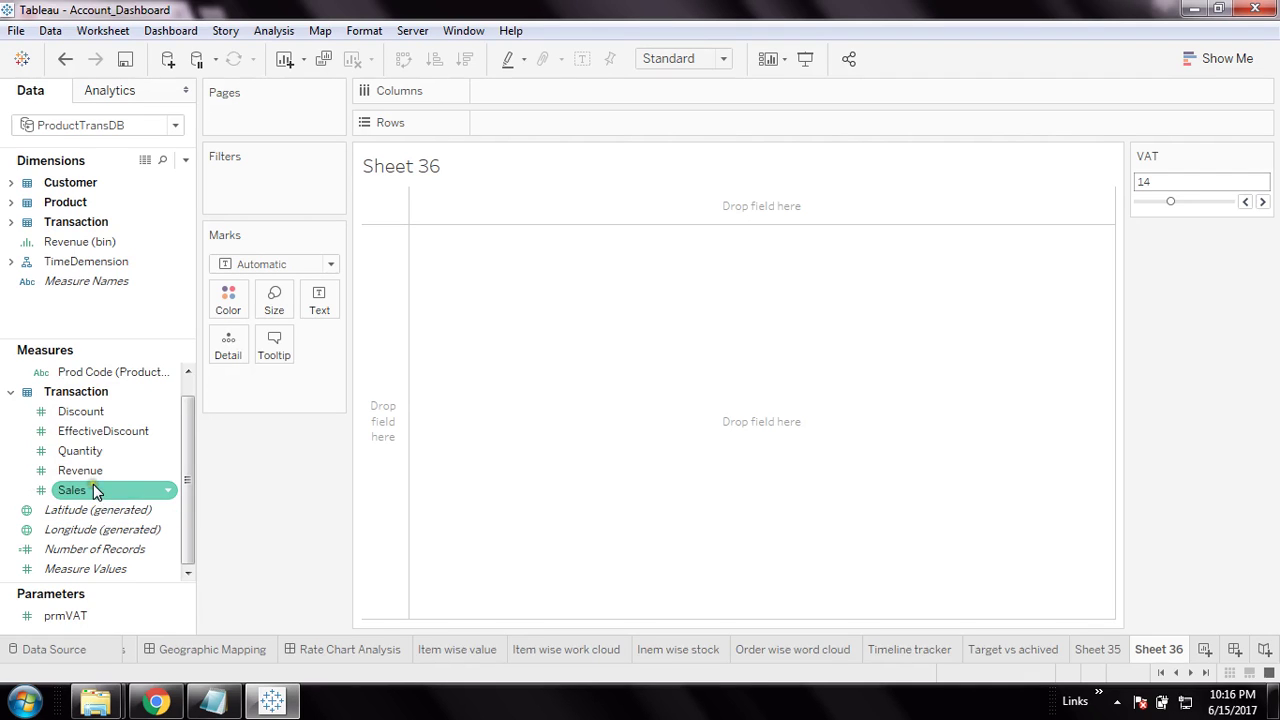
Step: Rename the Sales measure in the Data pane to SellingPrice
scroll(103, 437, "up", 1)
scroll(104, 436, "down", 1)
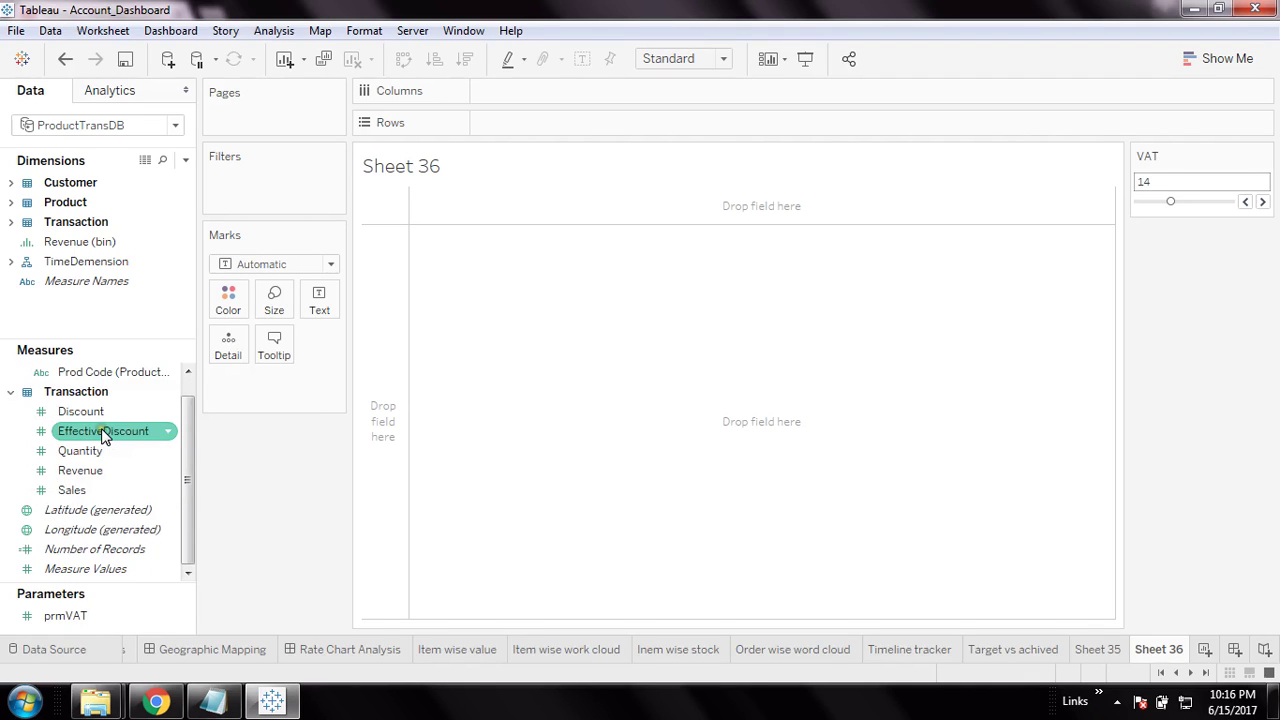
right_click(92, 490)
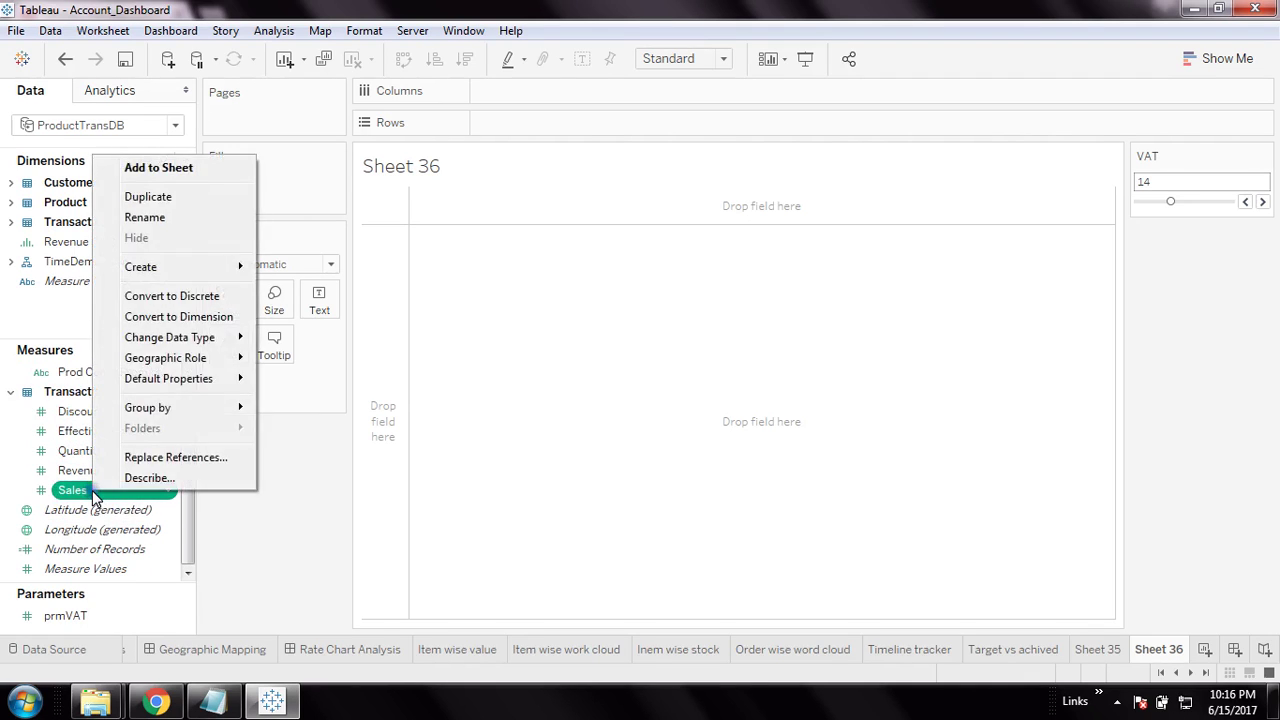
left_click(145, 217)
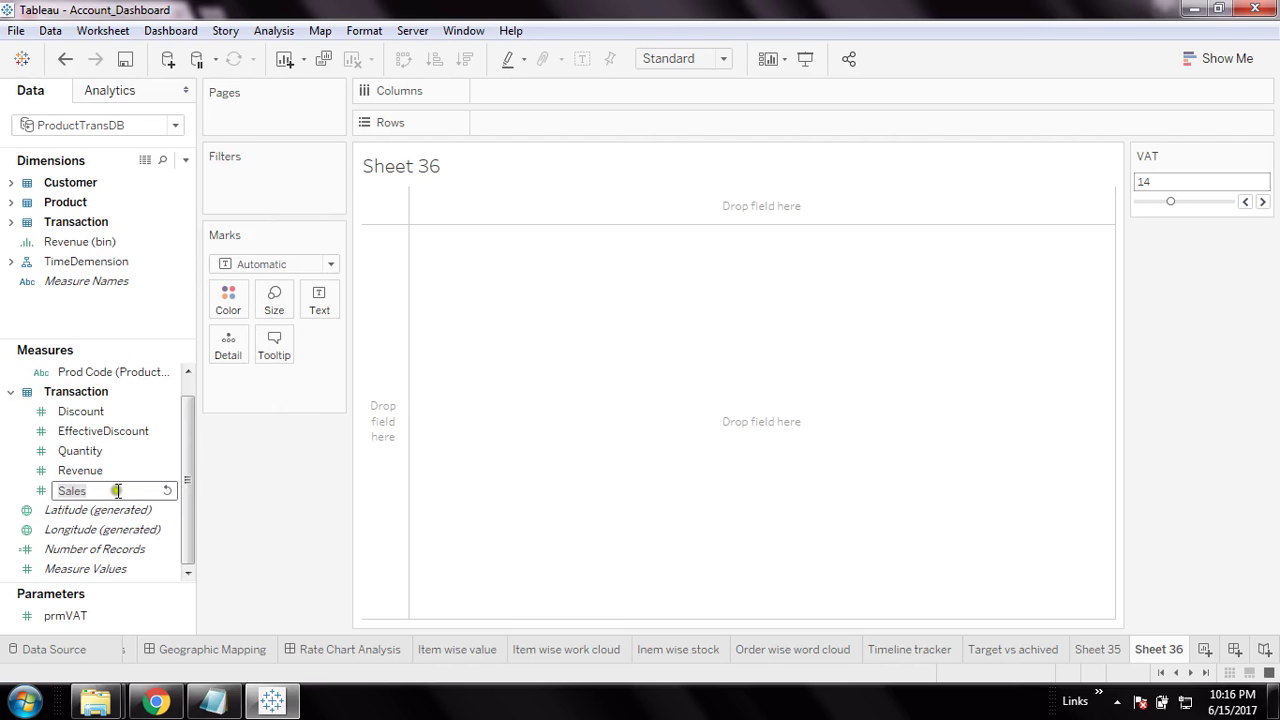
key("BackSpace")
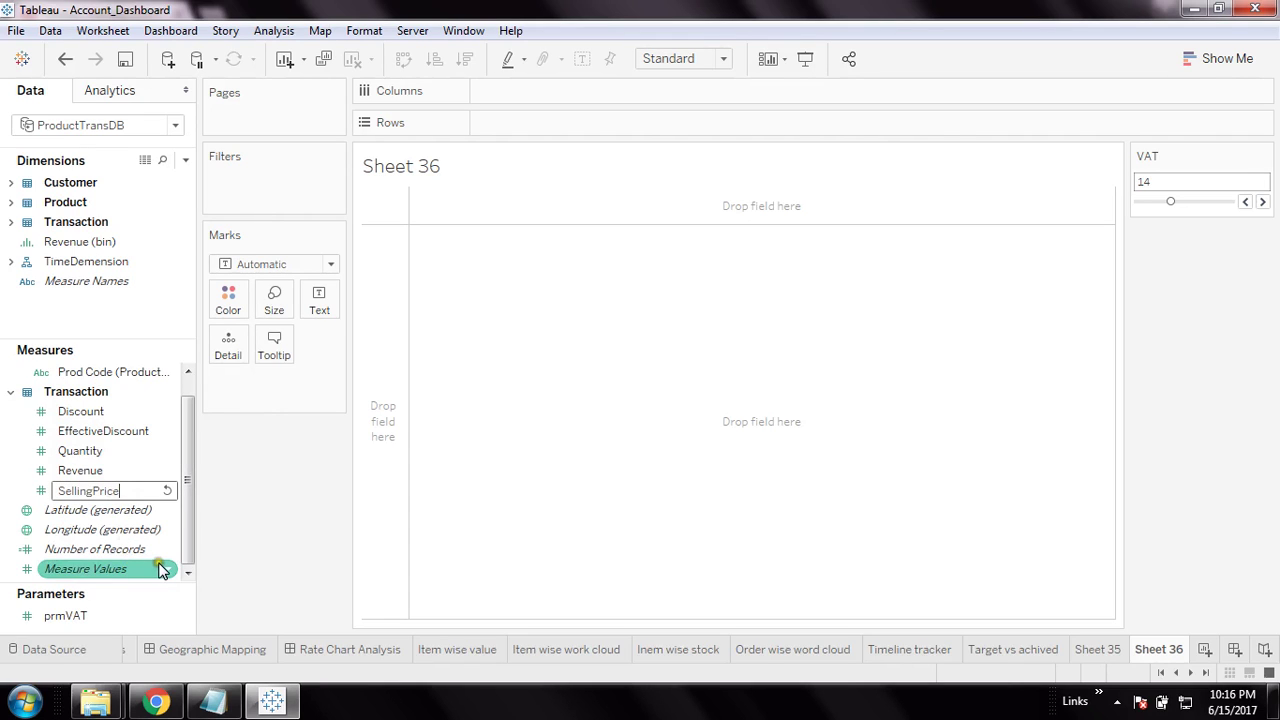
key("Return")
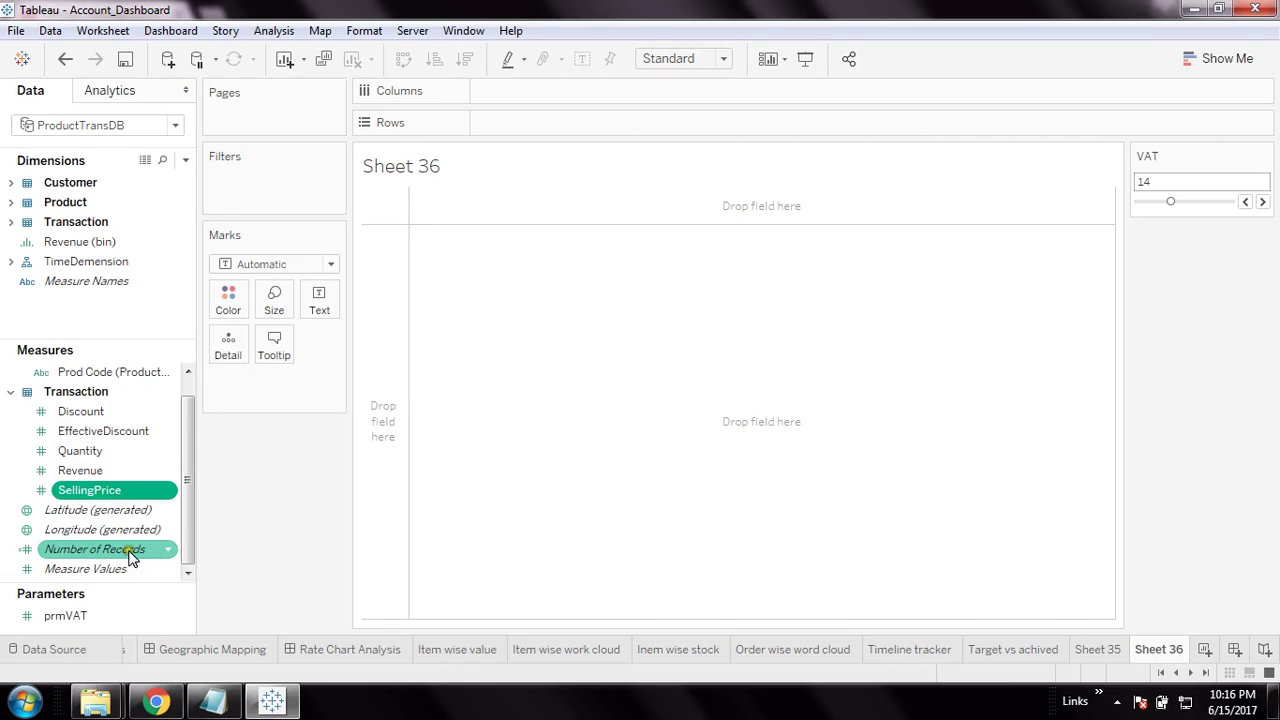
right_click(104, 488)
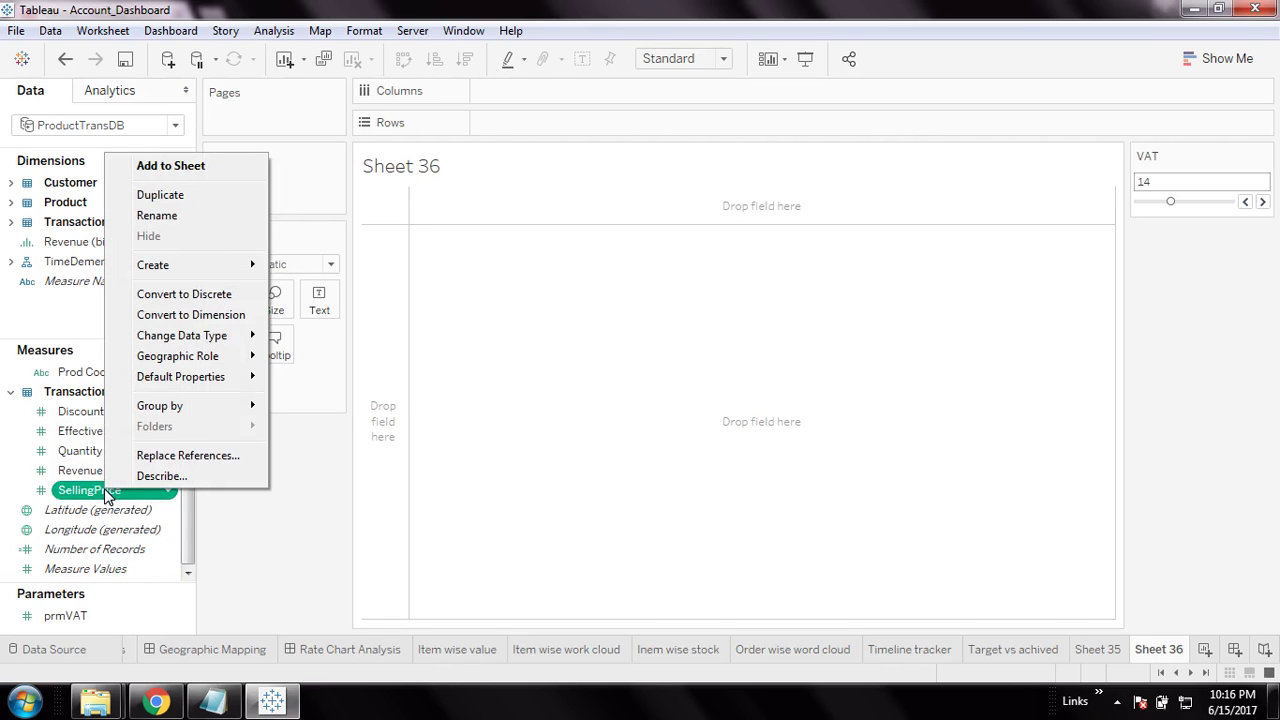
left_click(108, 577)
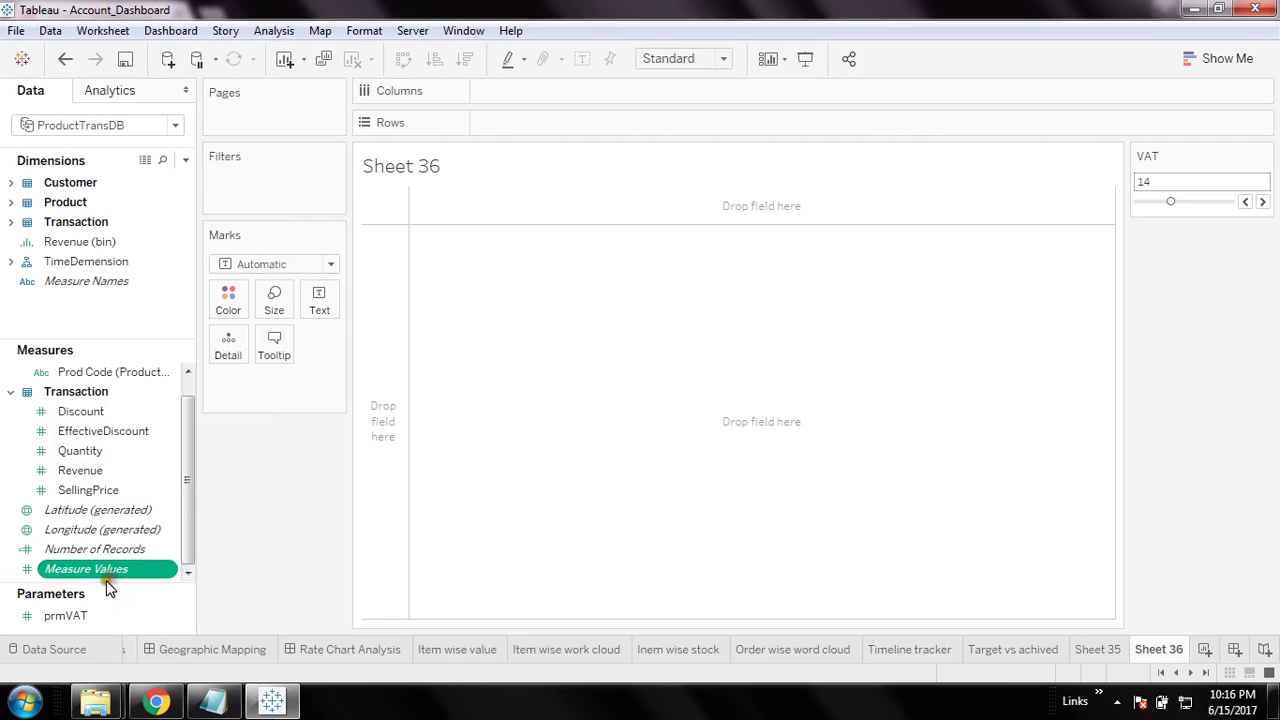
Step: Start a calculated field named SellingPrice (InclVAT)
right_click(102, 582)
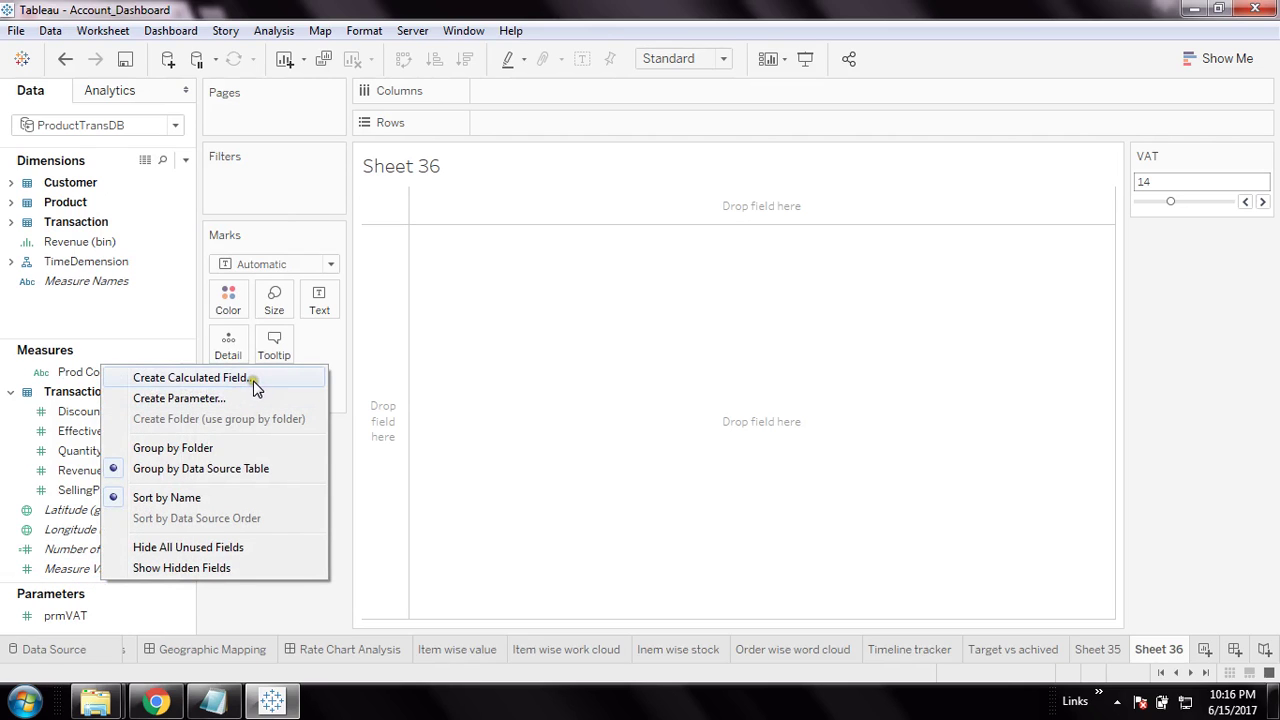
left_click(254, 386)
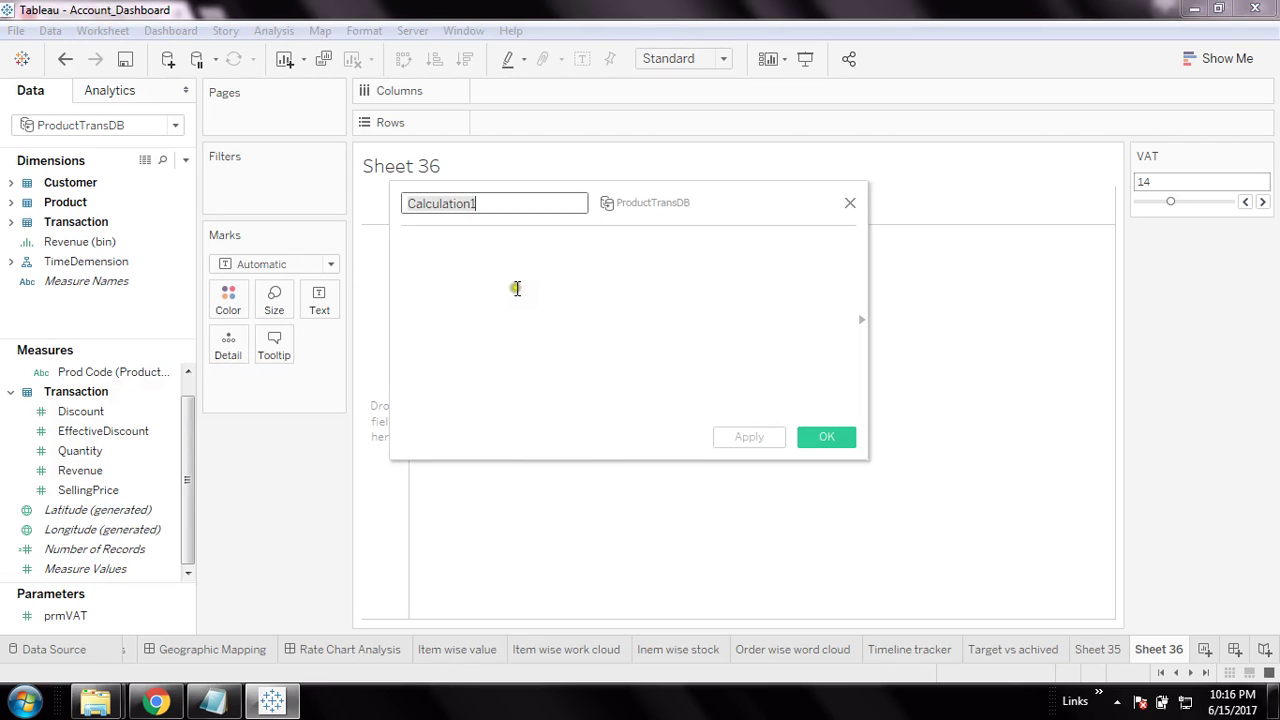
type("SellingPrice(InclVAT")
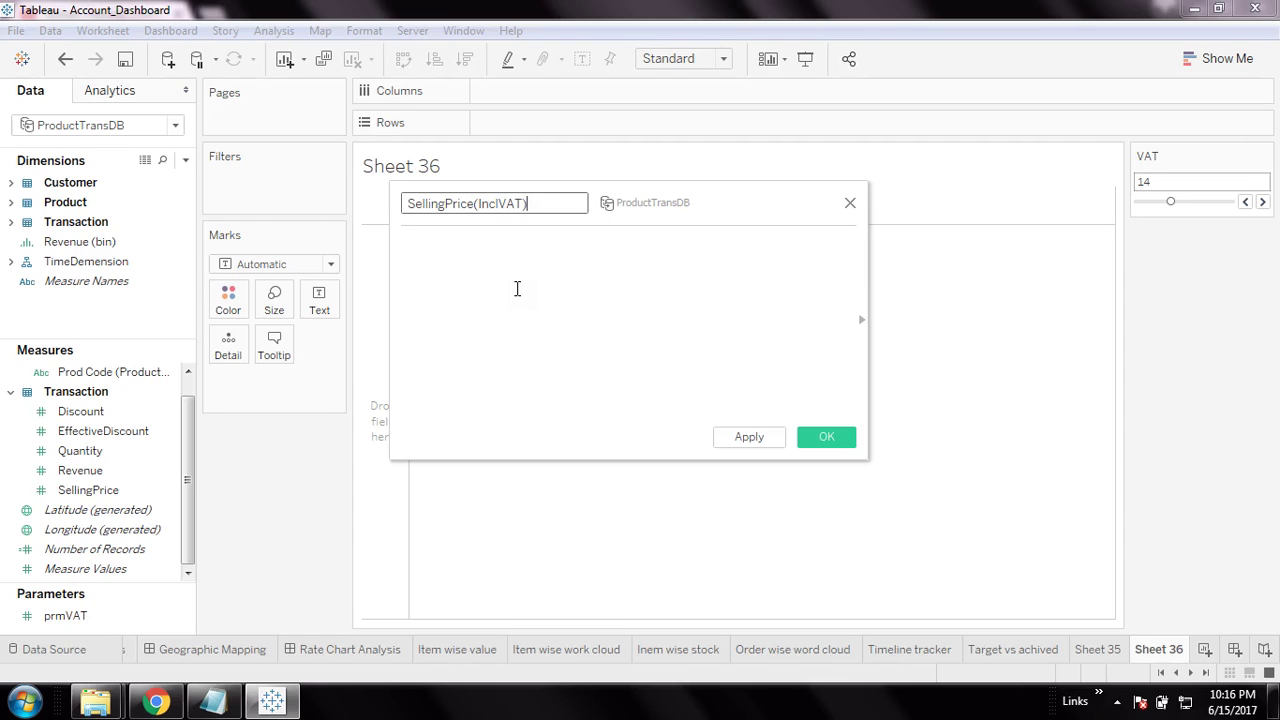
left_click(473, 204)
Step: Enter the formula [SellingPrice]+([SellingPrice]*[prmVAT]/100)
left_click(538, 267)
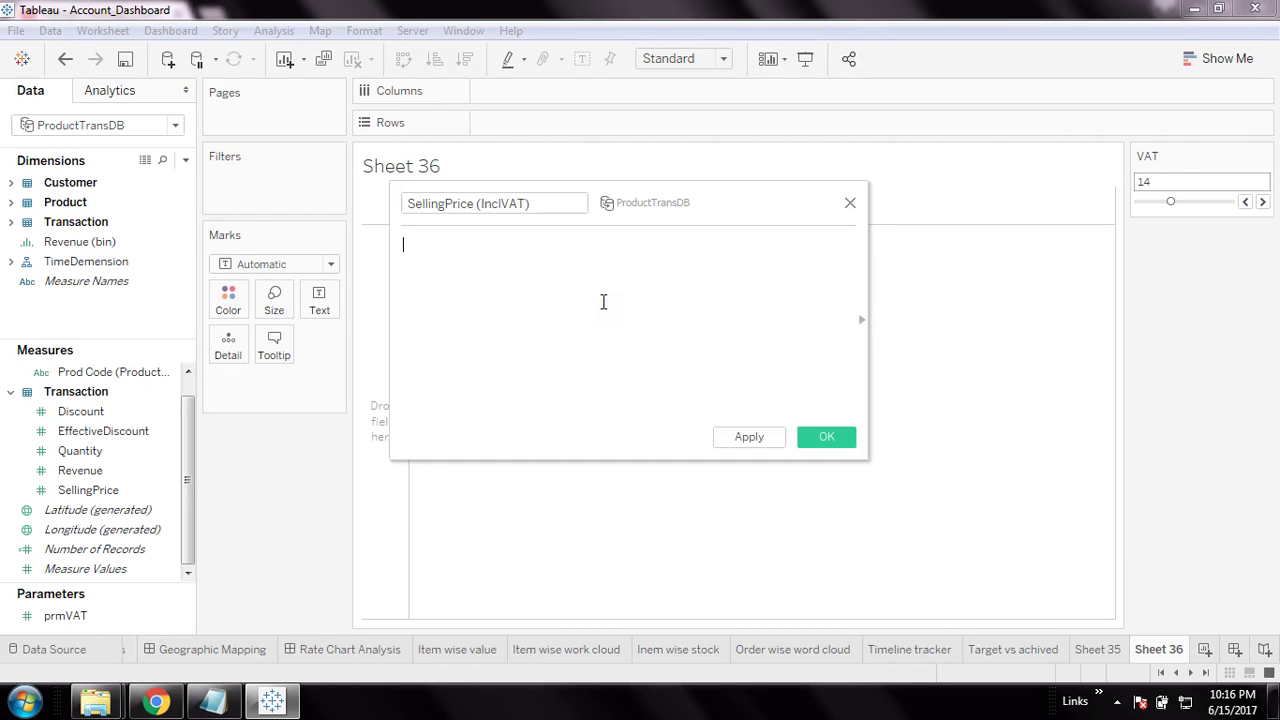
type("sel")
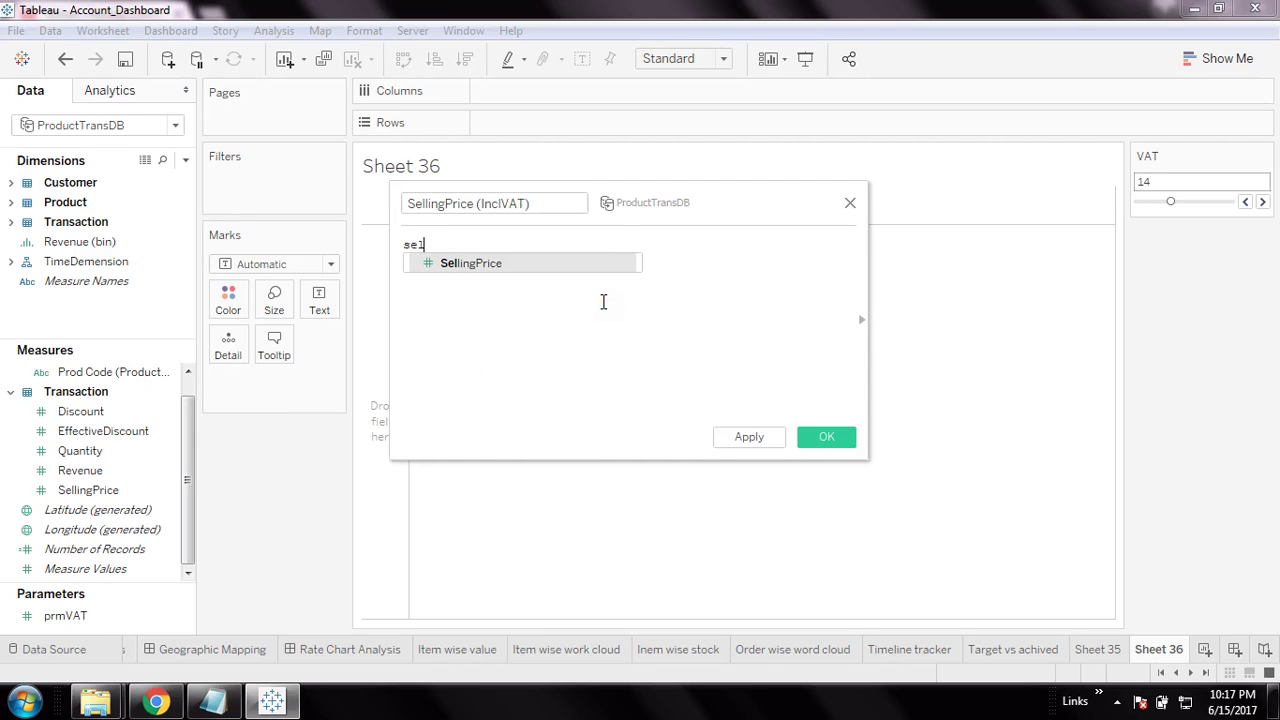
key("Return")
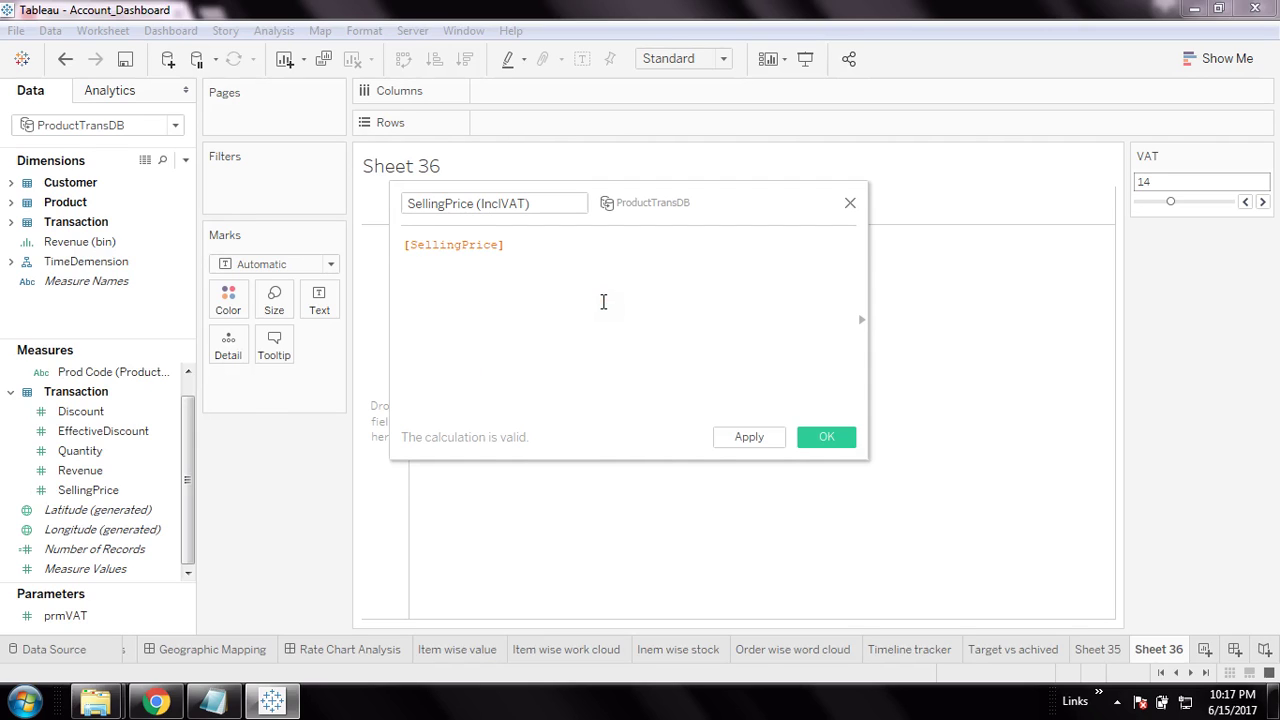
key("ctrl+a")
key("ctrl+c")
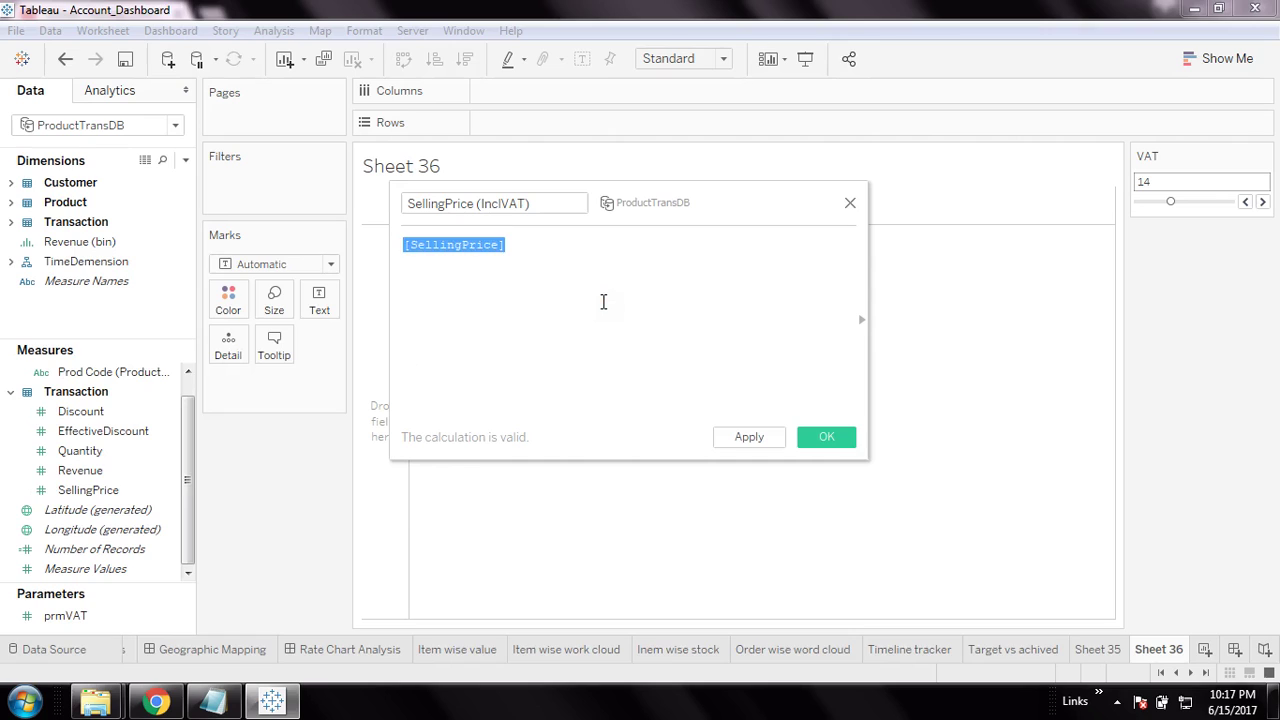
left_click(603, 302)
type("+")
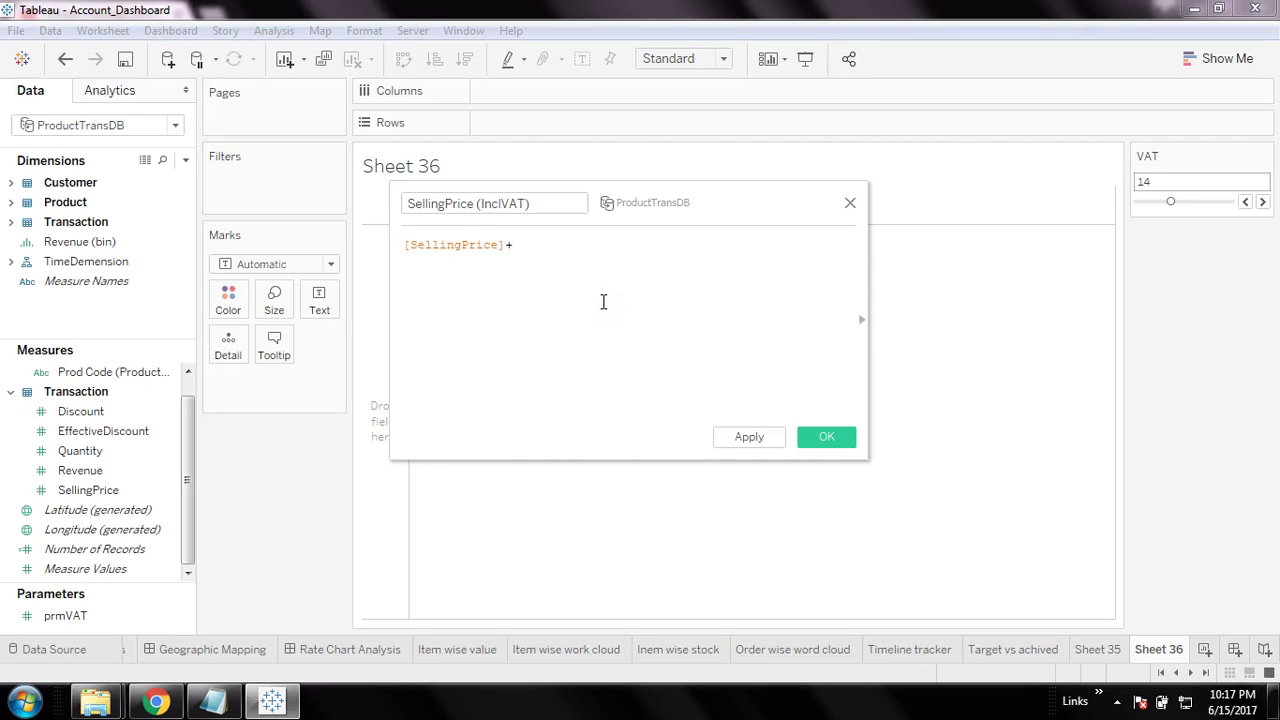
key("ctrl+v")
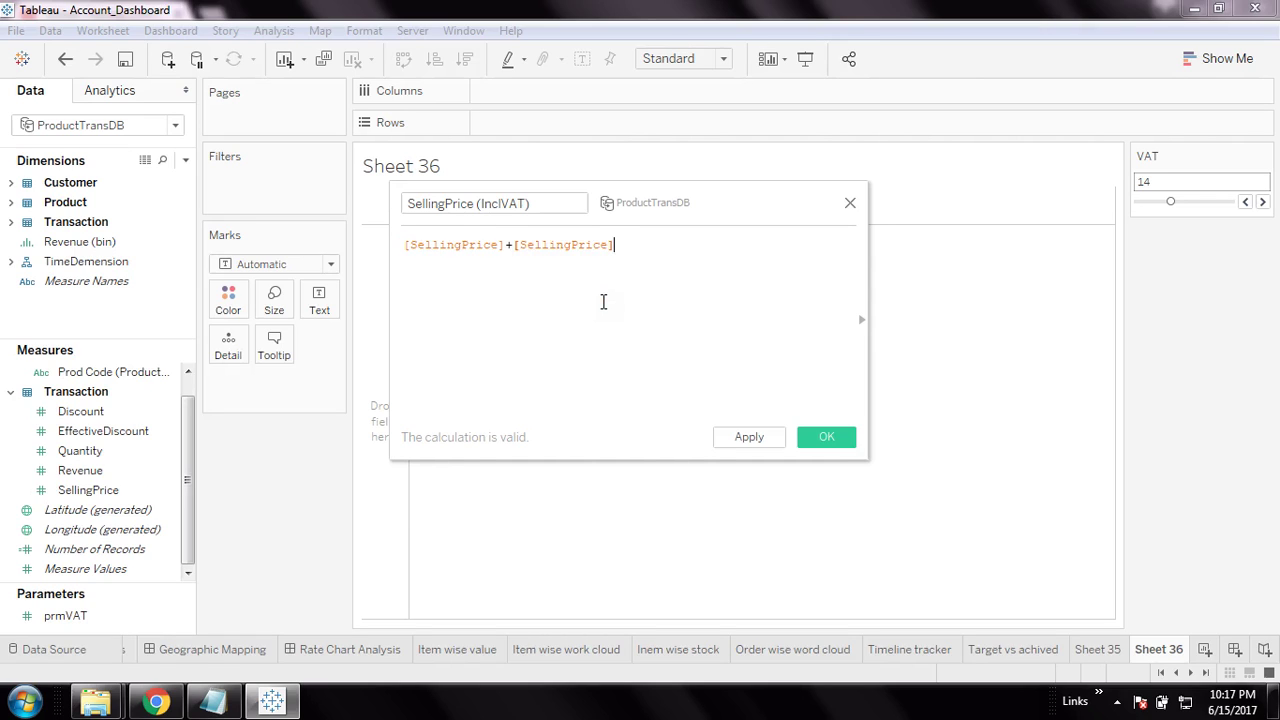
type("*[")
type("pr")
key("Down")
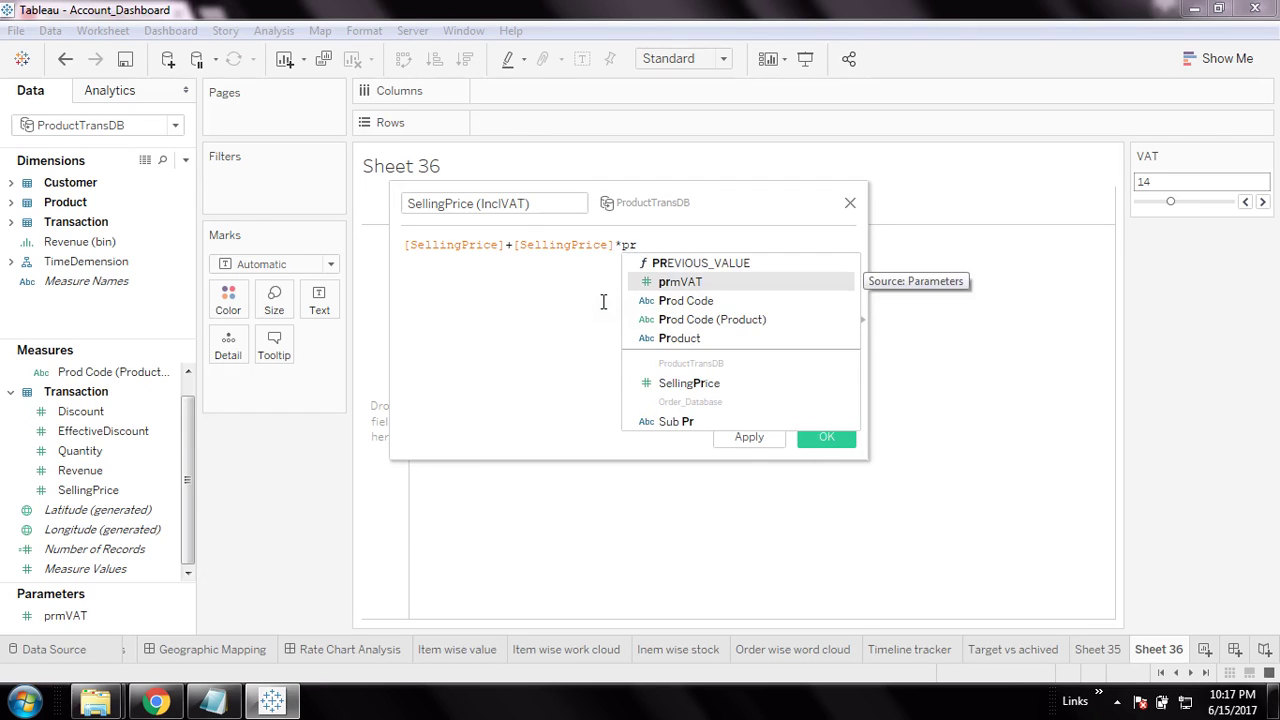
key("Return")
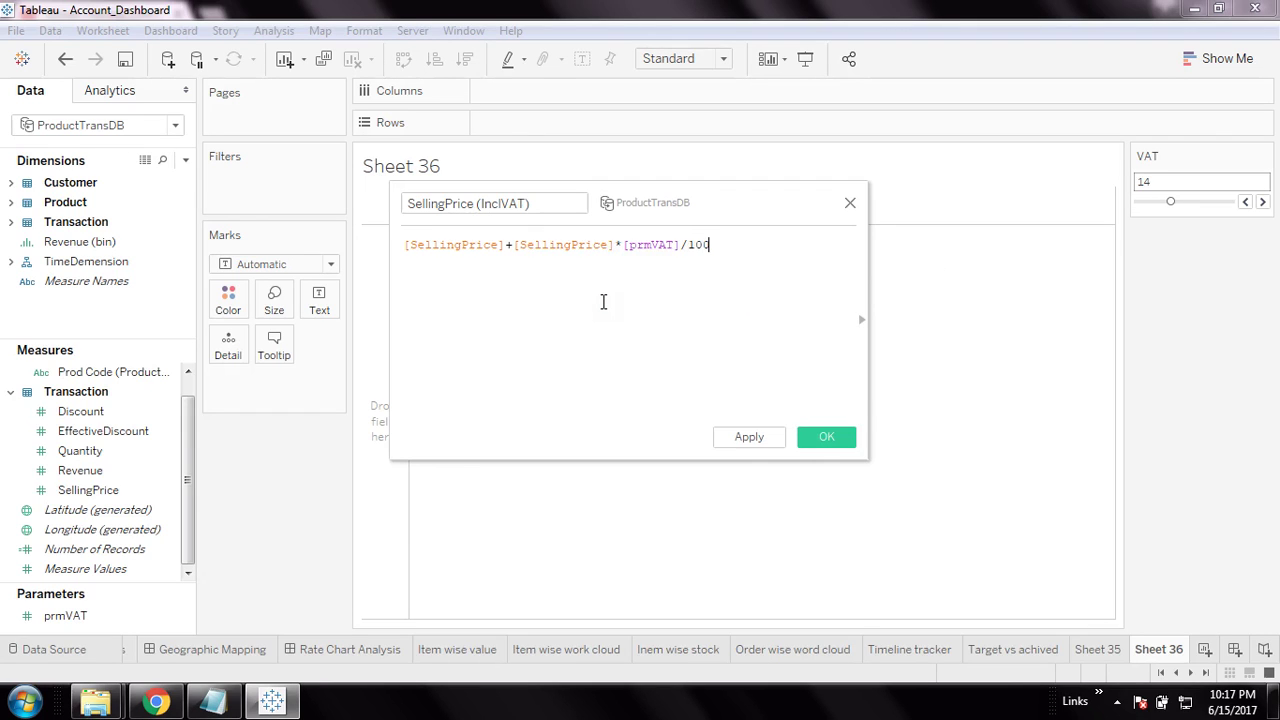
left_click(514, 245)
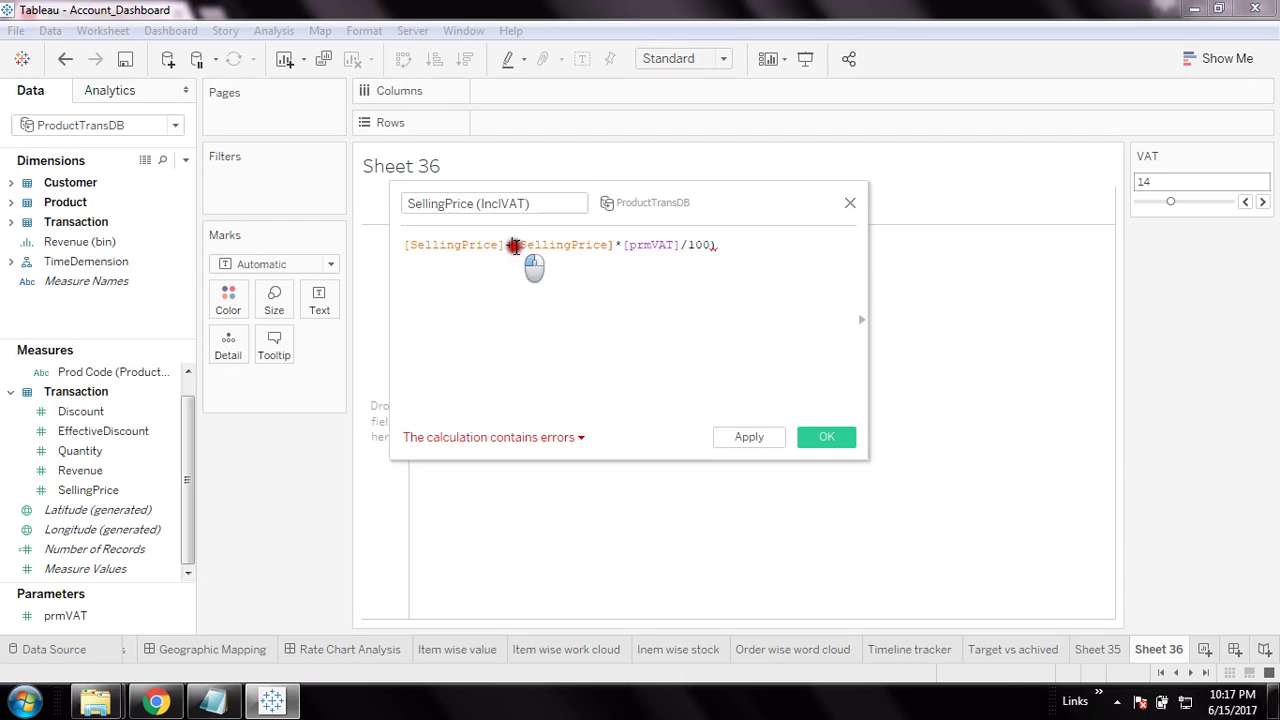
type("(")
left_click(588, 315)
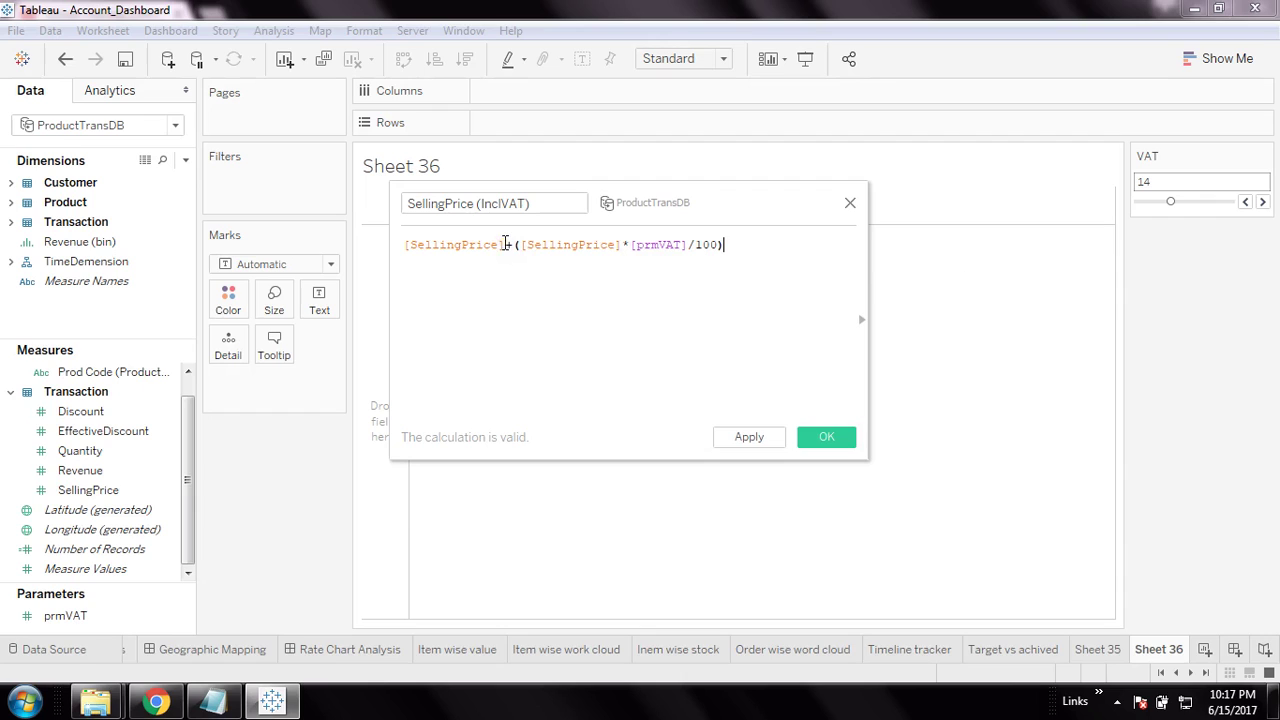
Step: Review the formula's base price and VAT parts, then apply the calculation
left_click_drag(505, 244, 405, 245)
left_click(585, 341)
left_click_drag(789, 263, 521, 240)
left_click(487, 297)
left_click(766, 246)
left_click_drag(766, 246, 526, 263)
left_click(600, 307)
left_click(753, 341)
left_click(772, 277)
left_click(668, 335)
left_click(749, 441)
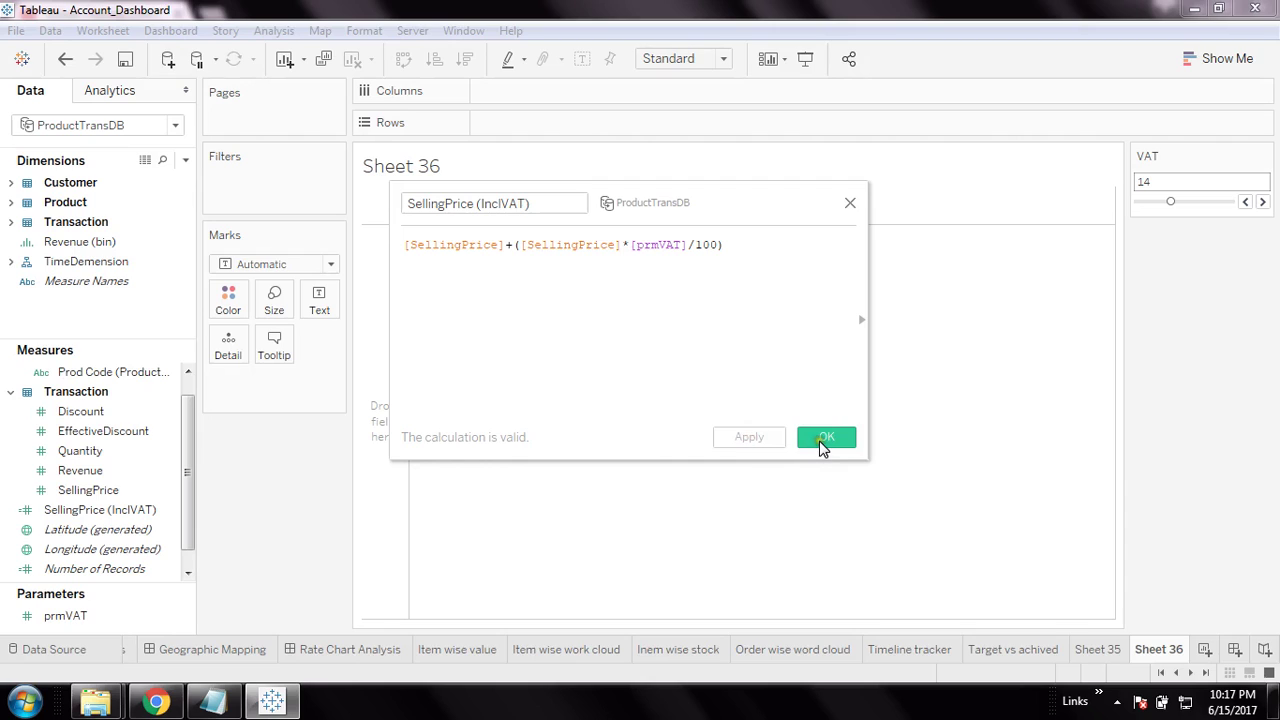
Step: Highlight the prmVAT reference within the formula
left_click(676, 246)
left_click(627, 245)
left_click(686, 245)
left_click_drag(632, 246, 688, 248)
Step: Save the calculated field and select the new SellingPrice (InclVAT) measure
left_click(685, 308)
left_click(828, 438)
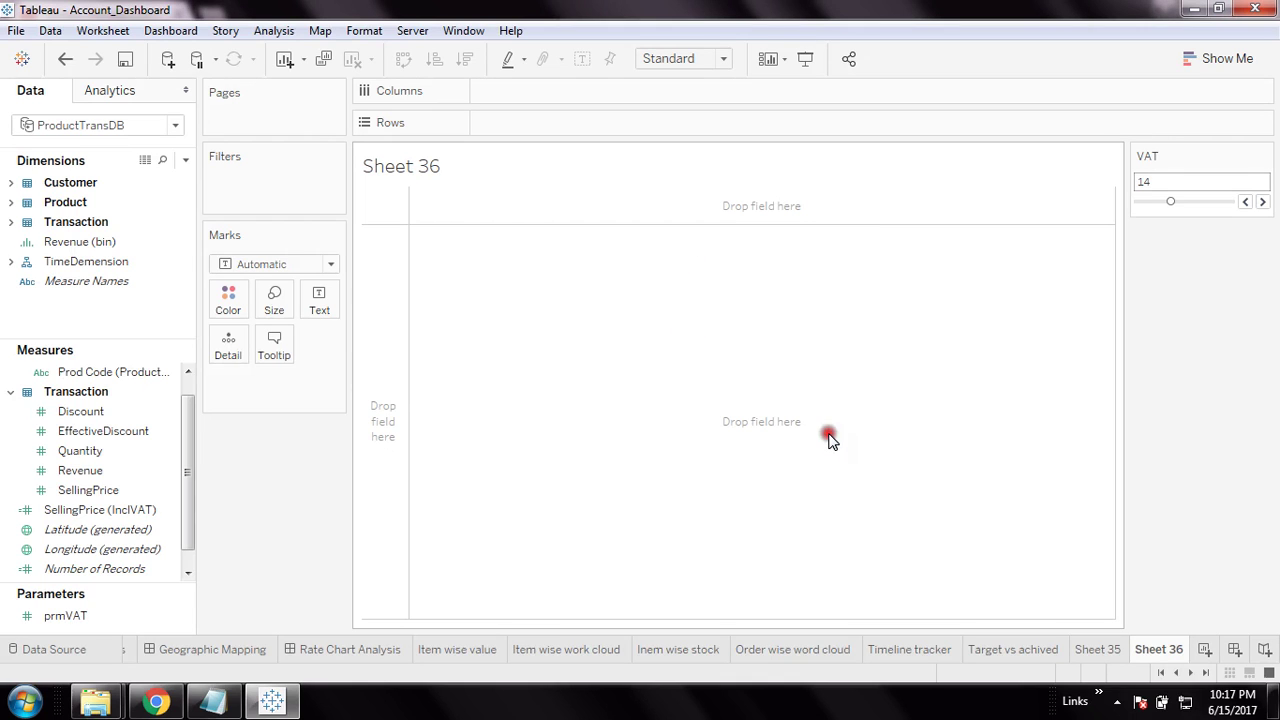
left_click_drag(189, 498, 190, 515)
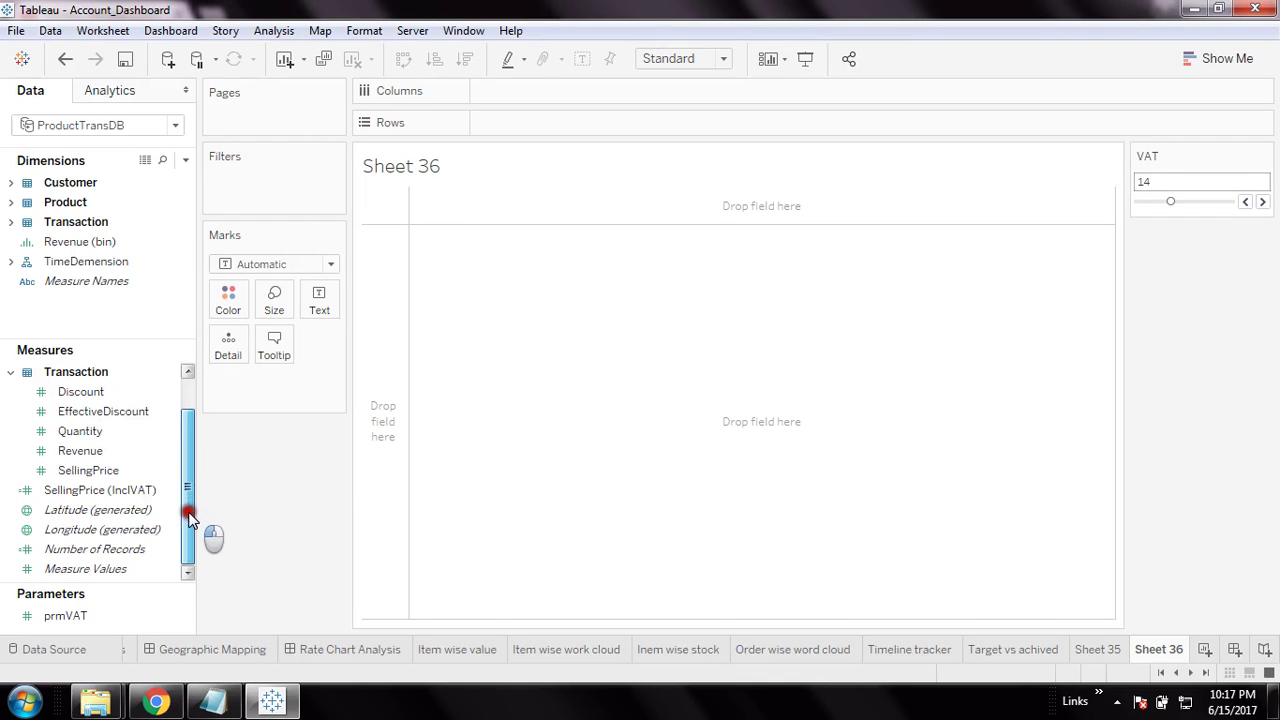
left_click(104, 491)
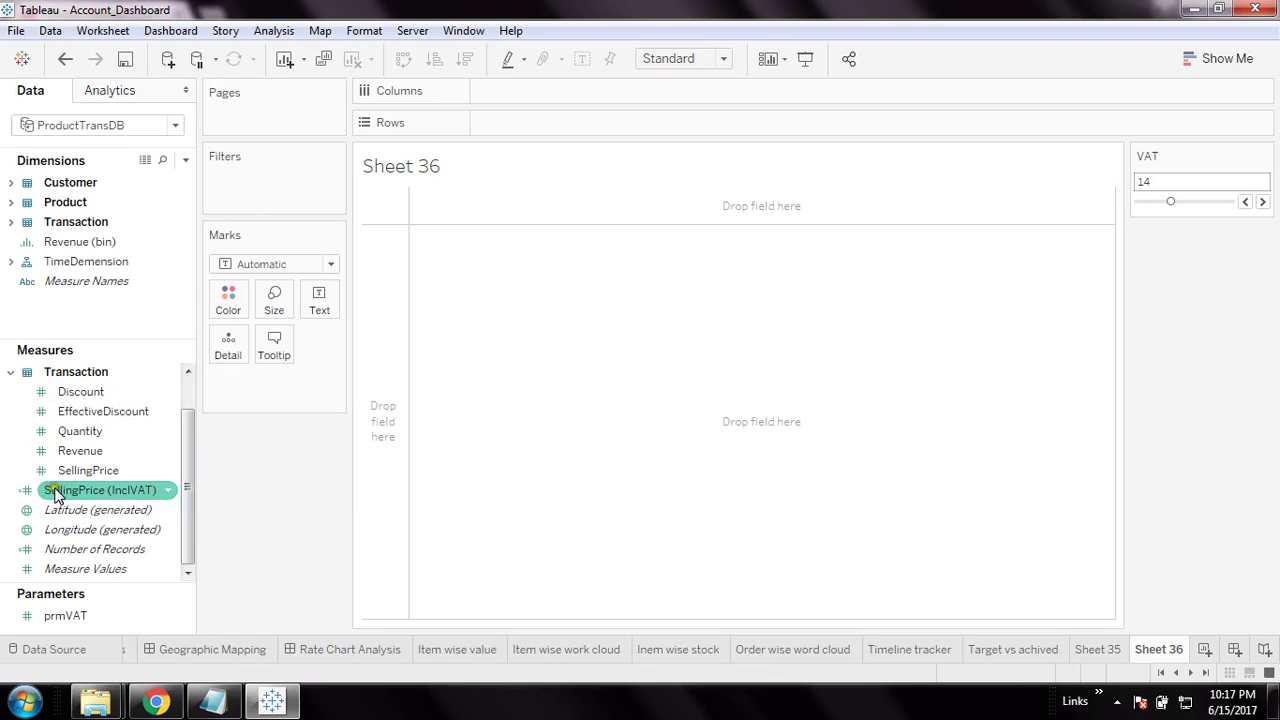
left_click_drag(190, 484, 190, 430)
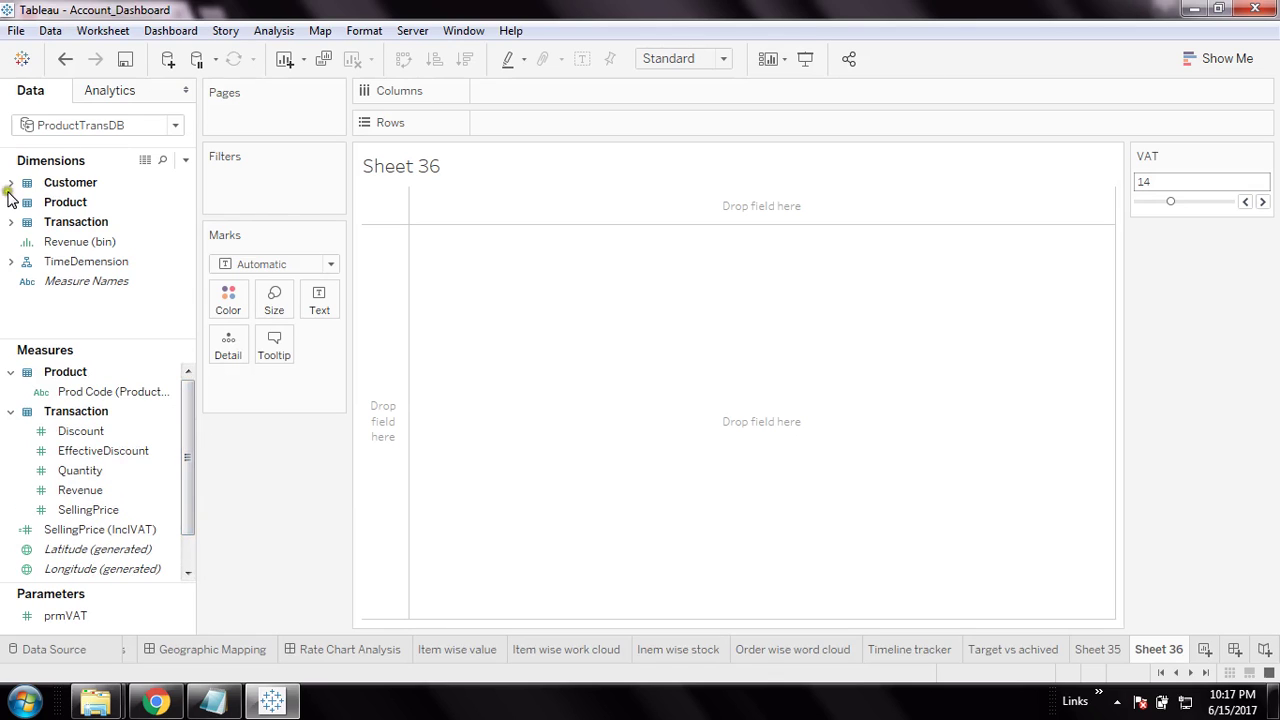
Step: Put Customer on Rows and Product on Columns
left_click(10, 202)
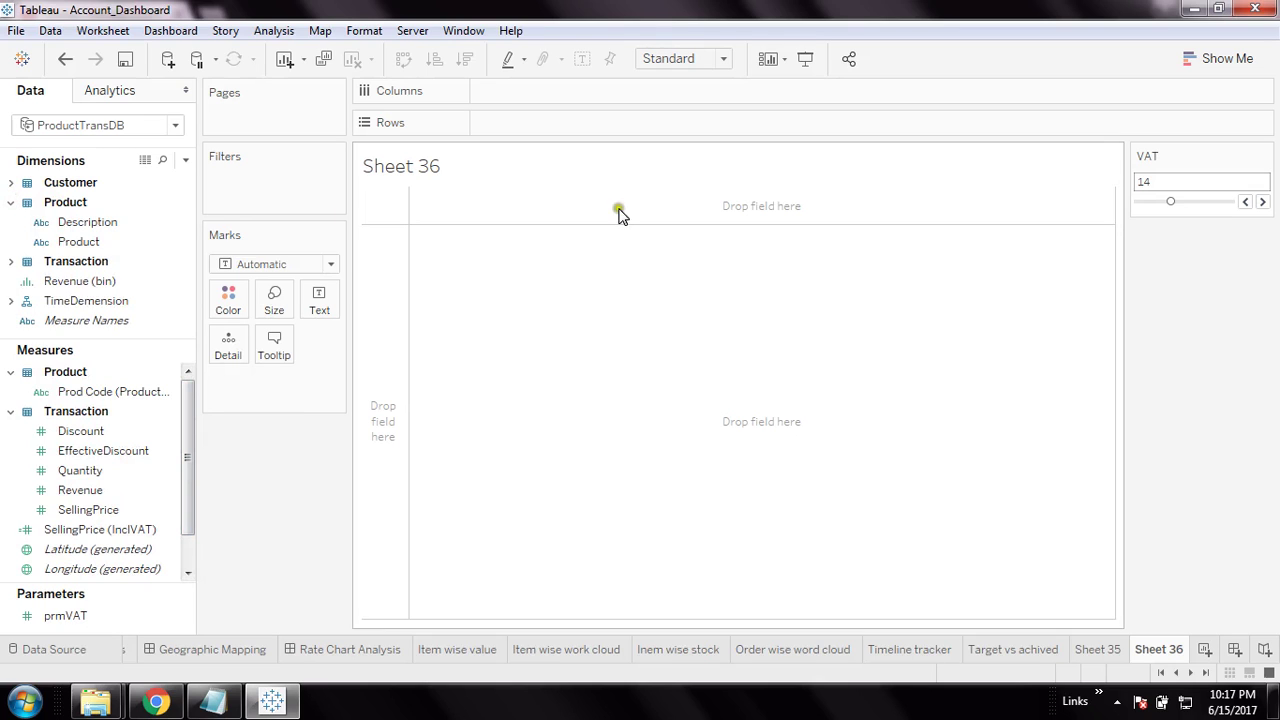
left_click(1246, 62)
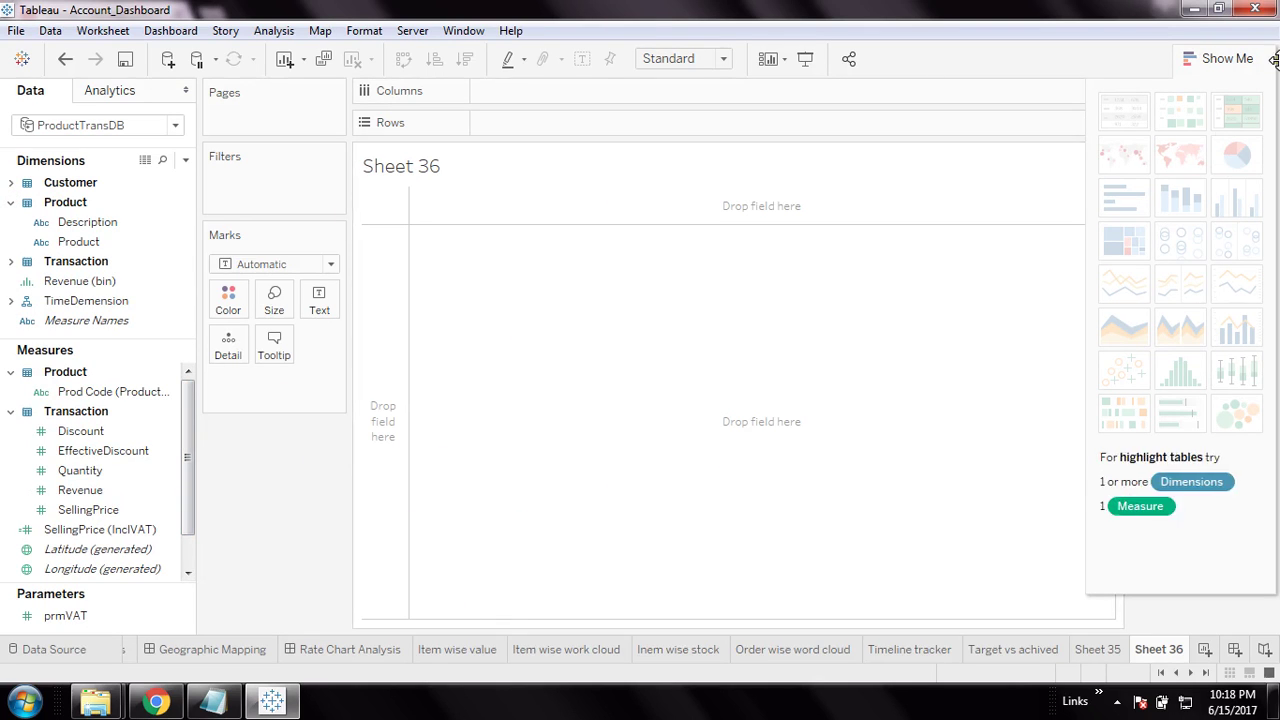
left_click(1245, 62)
left_click(77, 243)
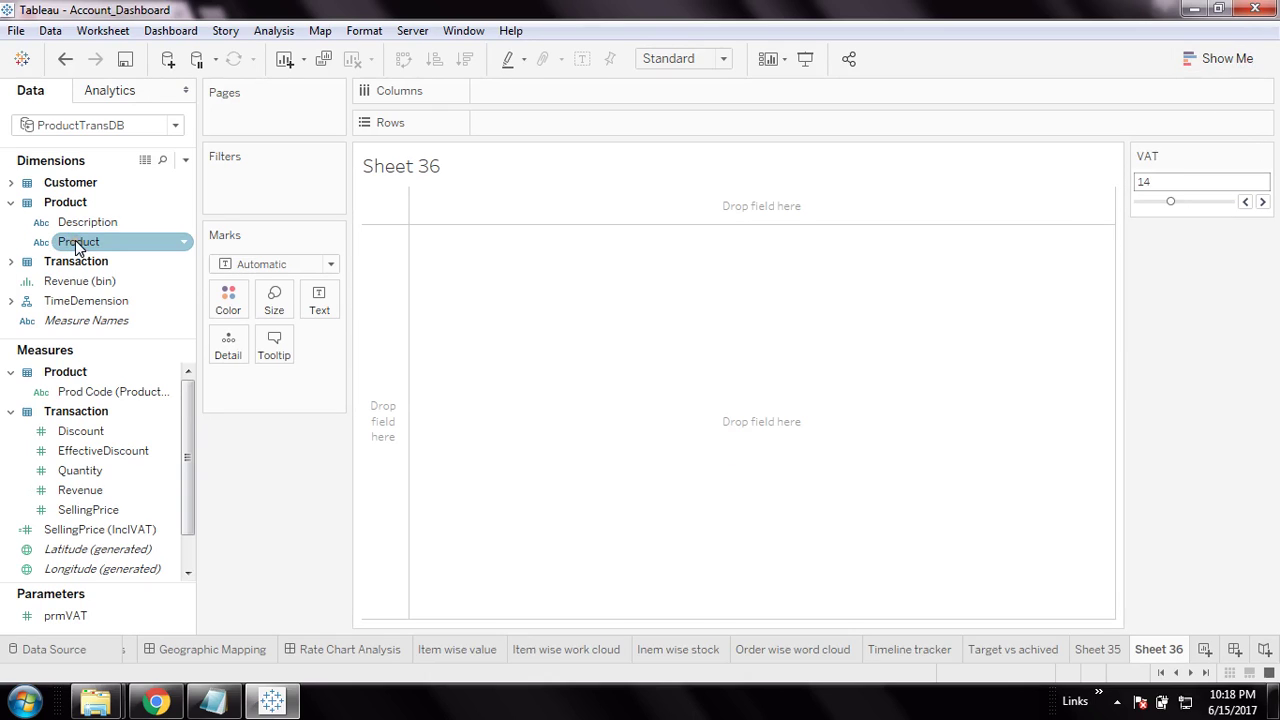
left_click(10, 182)
left_click(95, 246)
left_click(93, 261)
double_click(90, 262)
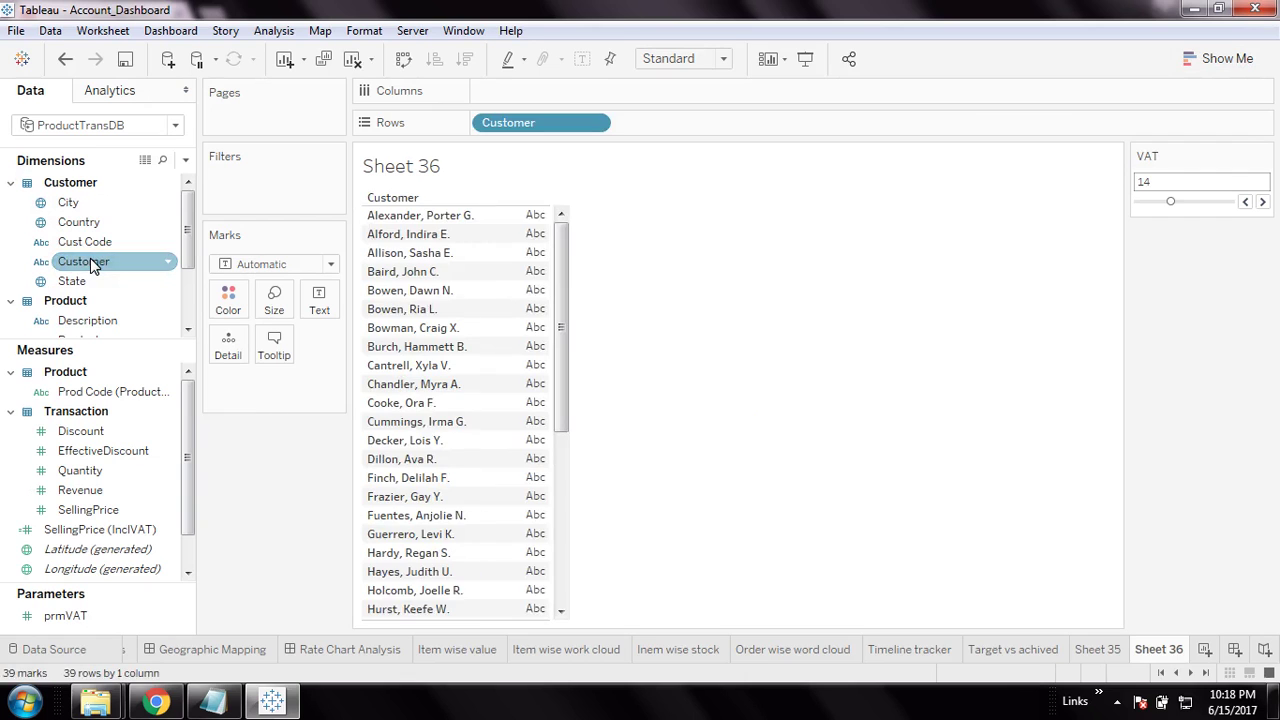
scroll(103, 305, "down", 1)
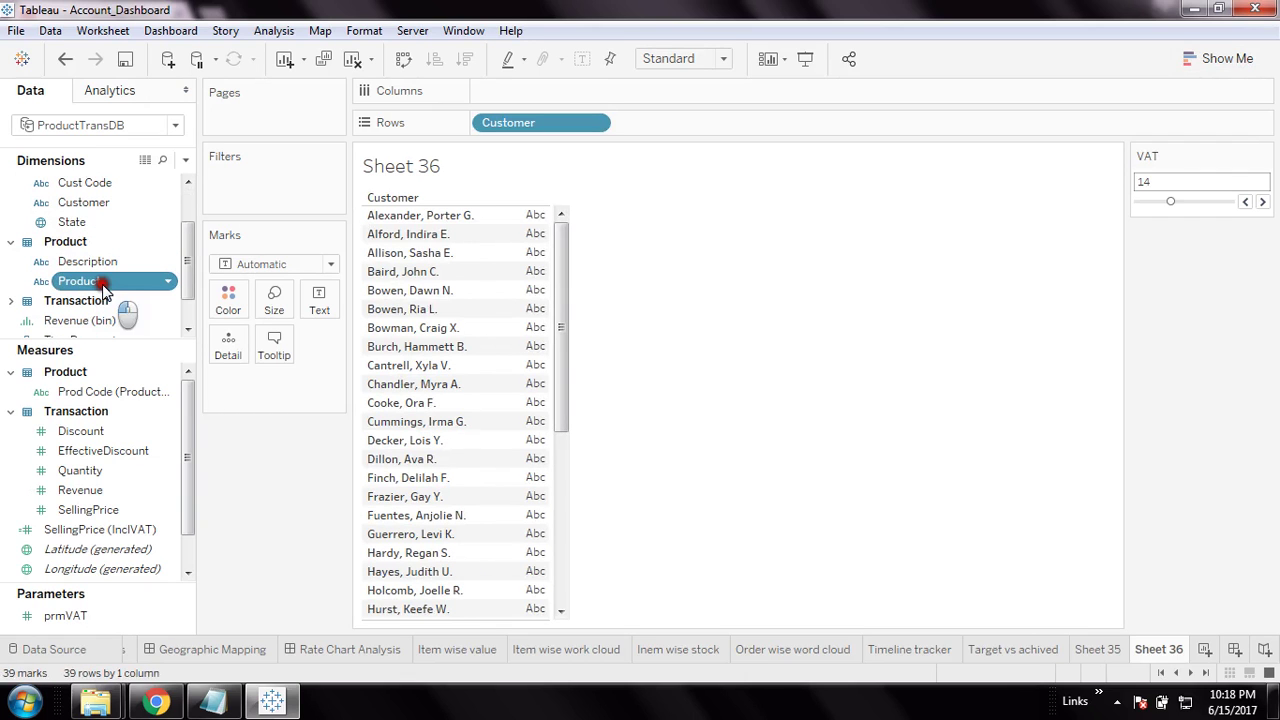
double_click(104, 281)
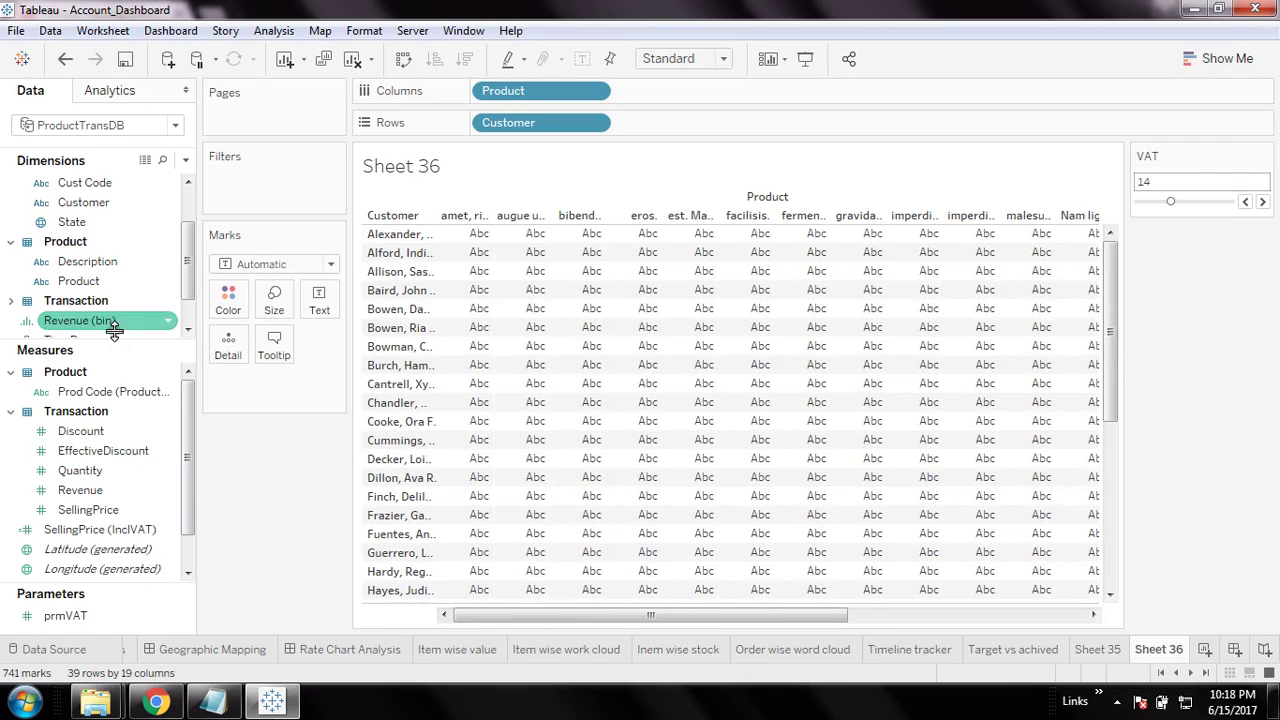
Step: Add Quantity, SellingPrice and SellingPrice (IncIVAT) values, moving Product to Rows
left_click(125, 474)
double_click(117, 474)
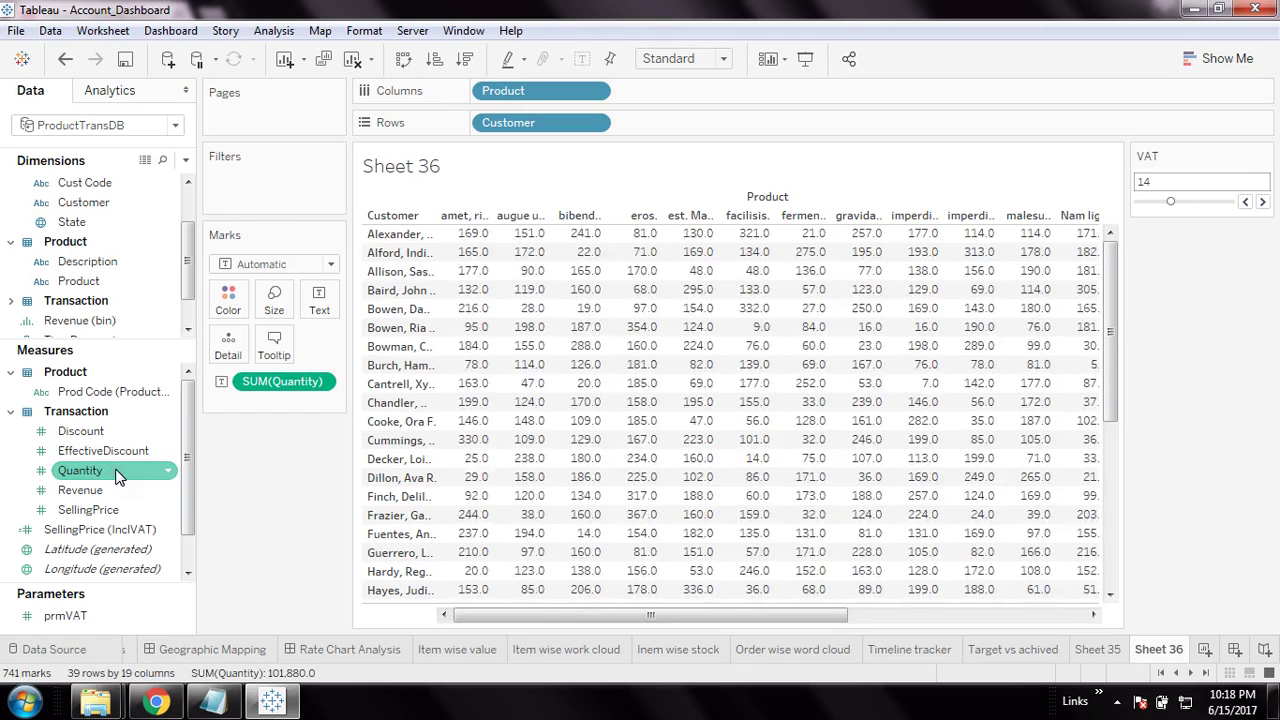
left_click_drag(529, 93, 643, 129)
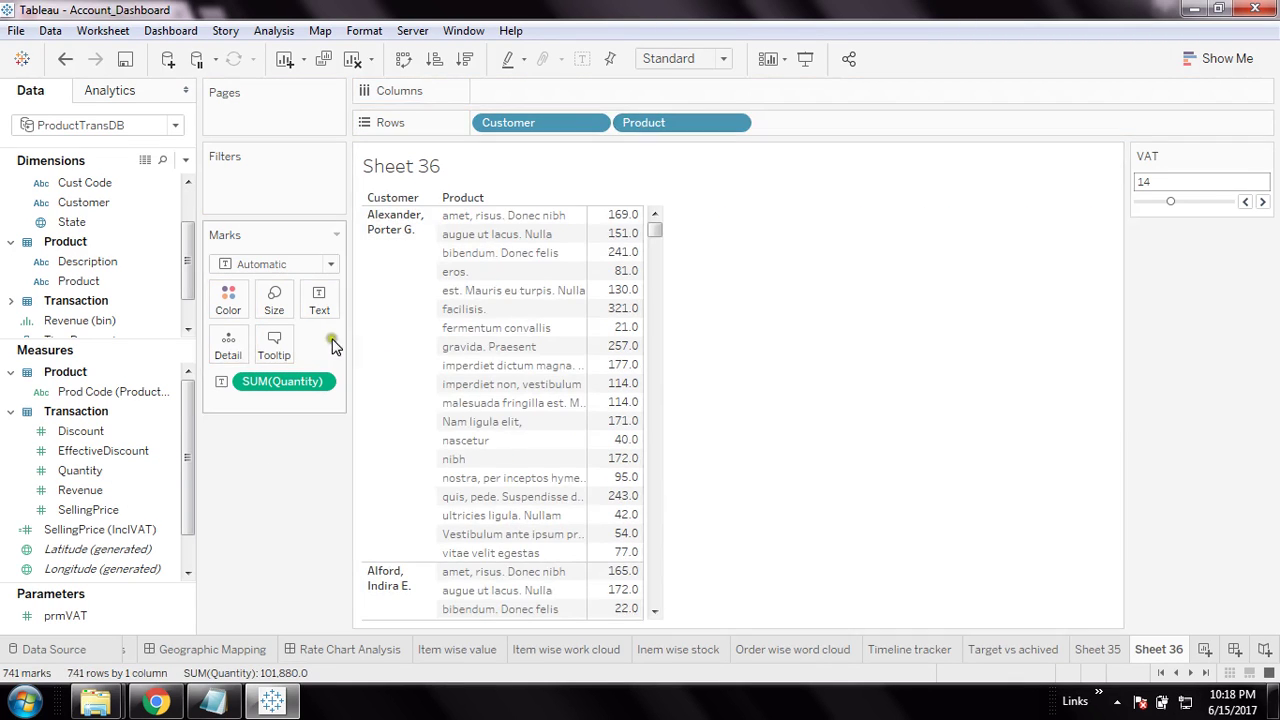
left_click(172, 514)
left_click_drag(177, 527, 183, 487)
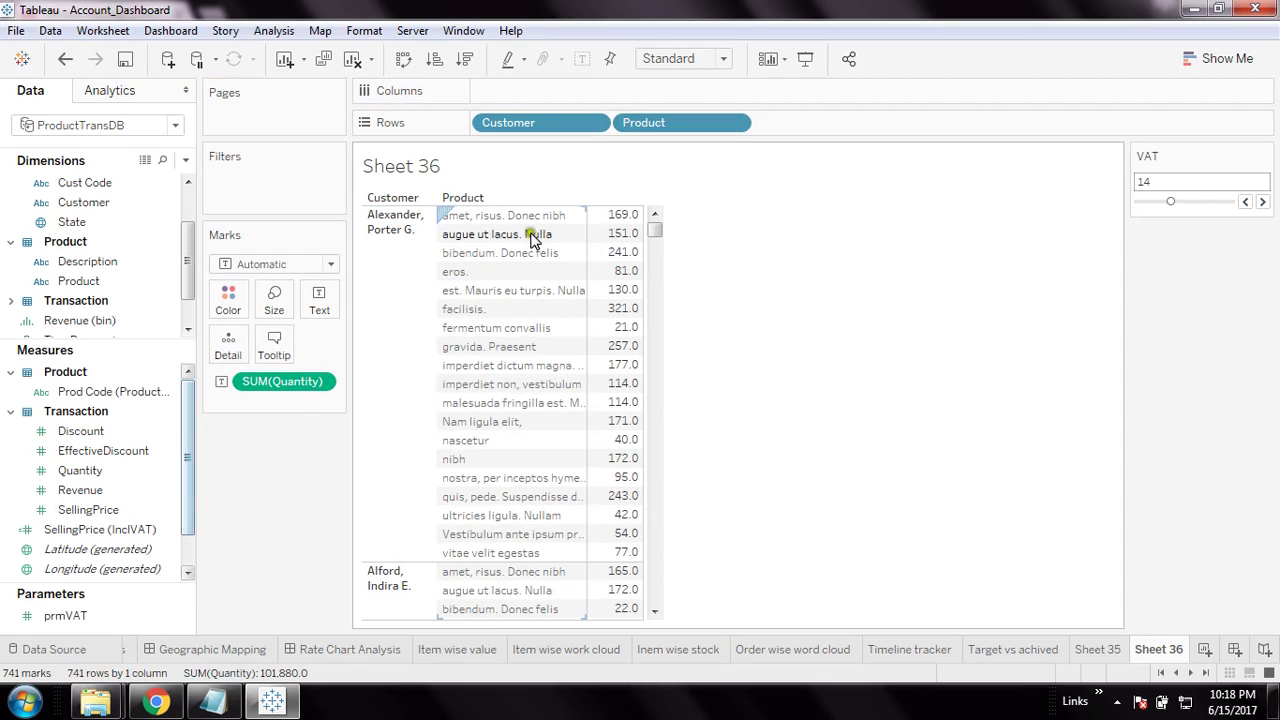
double_click(110, 509)
double_click(107, 530)
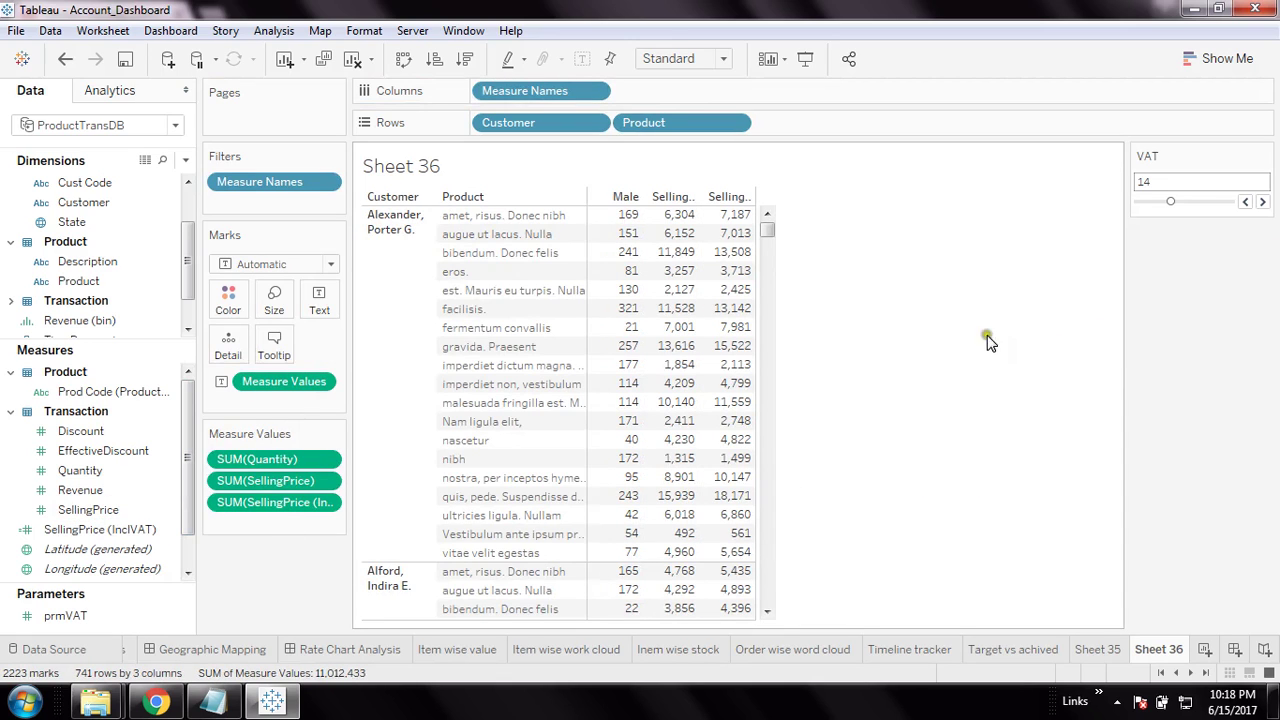
Step: Widen the measure columns and alias the Male header as Quantity
mouse_move(729, 196)
left_mouse_down()
mouse_move(631, 194)
mouse_move(700, 199)
left_mouse_up()
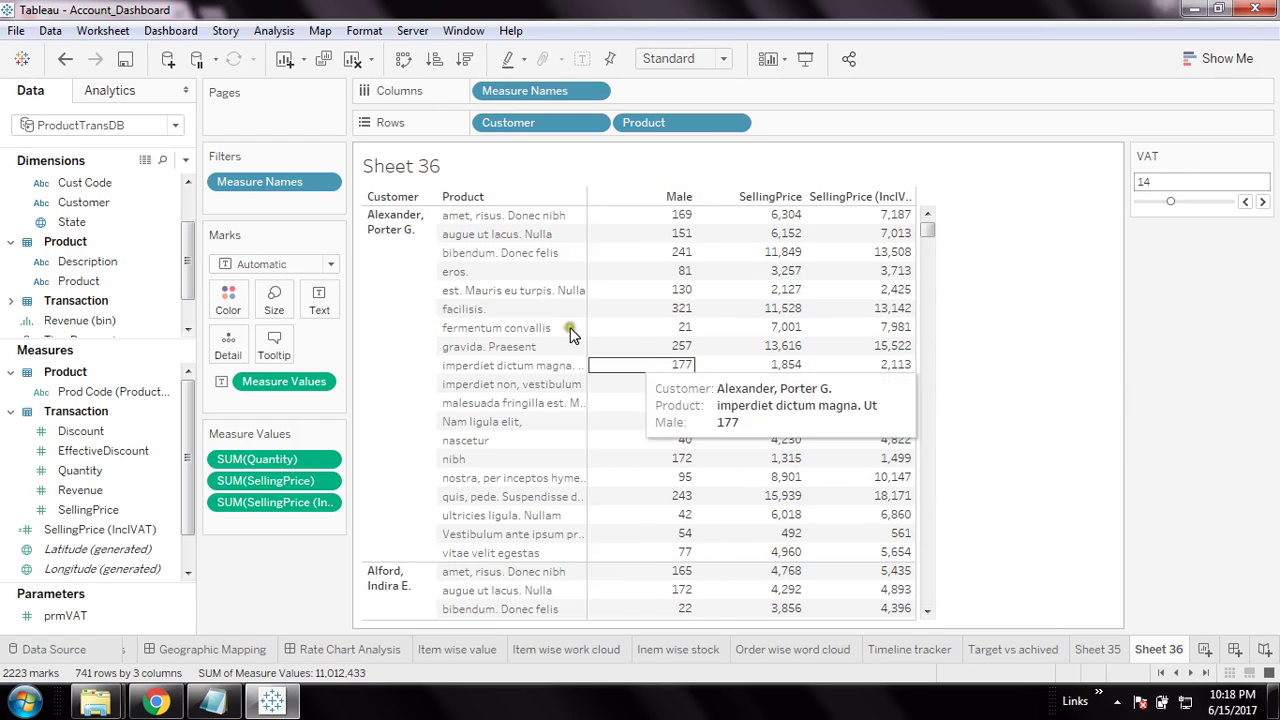
mouse_move(745, 217)
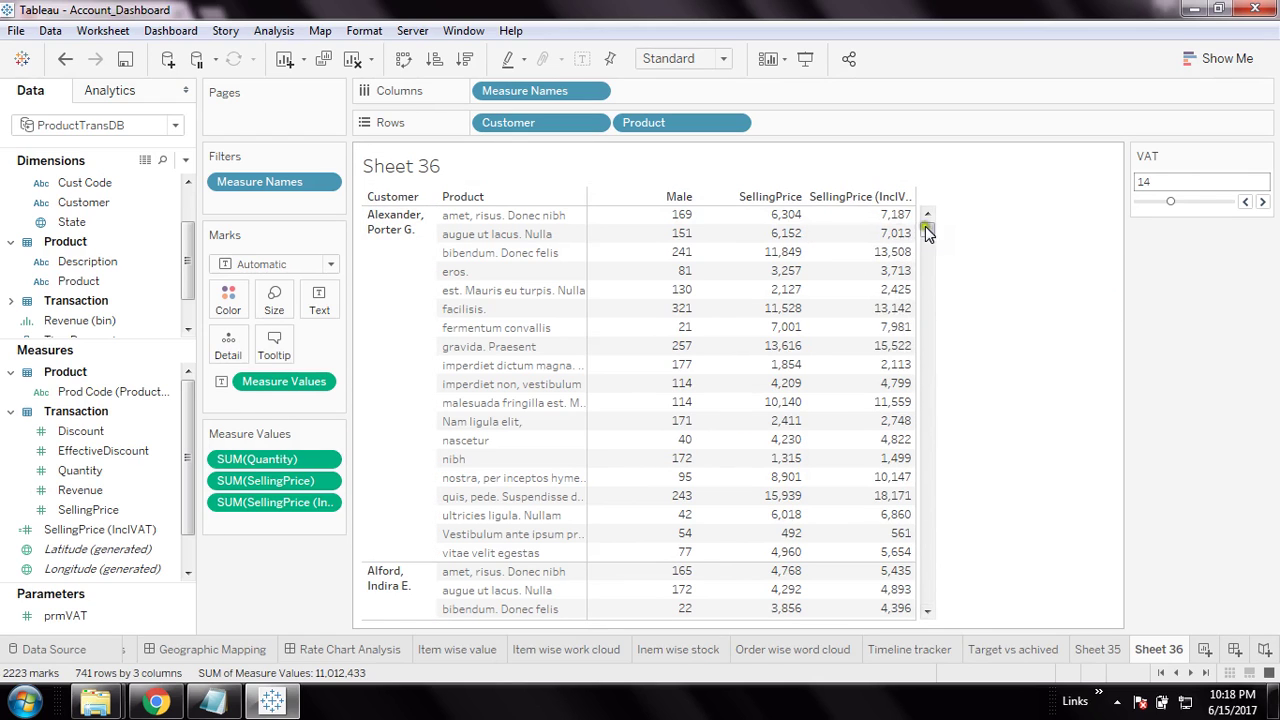
left_click_drag(803, 196, 851, 210)
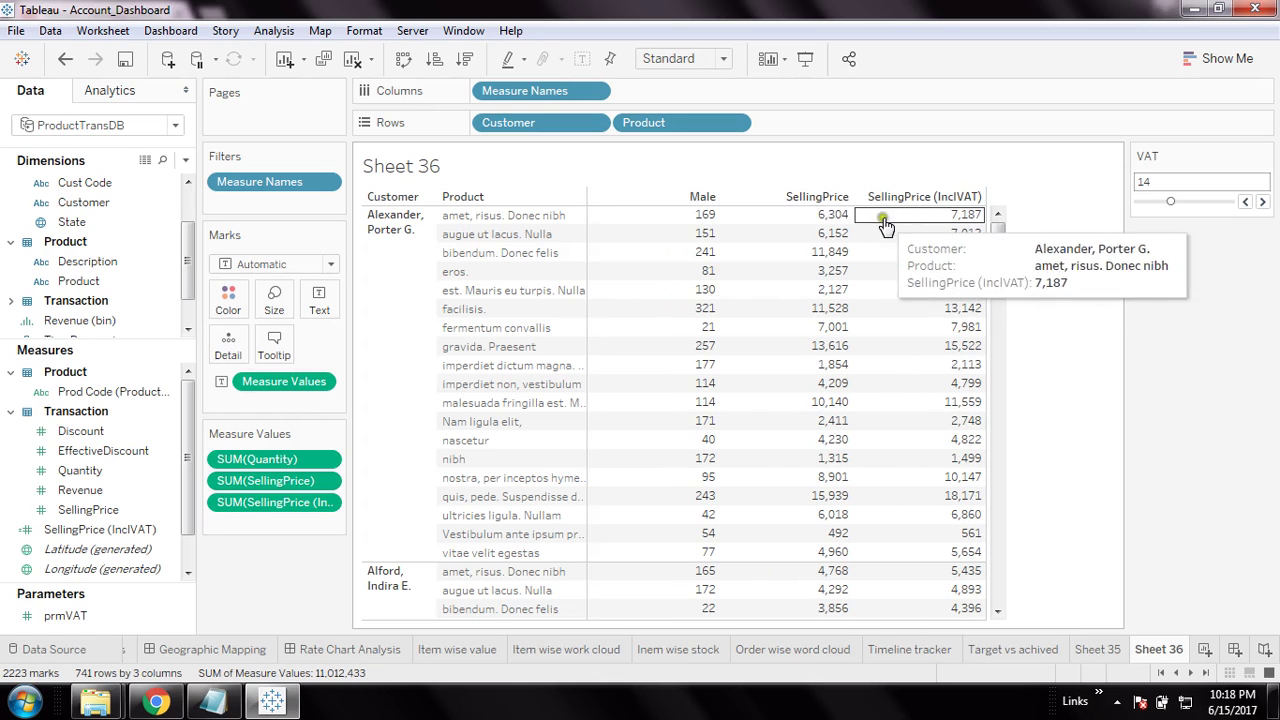
left_click(700, 197)
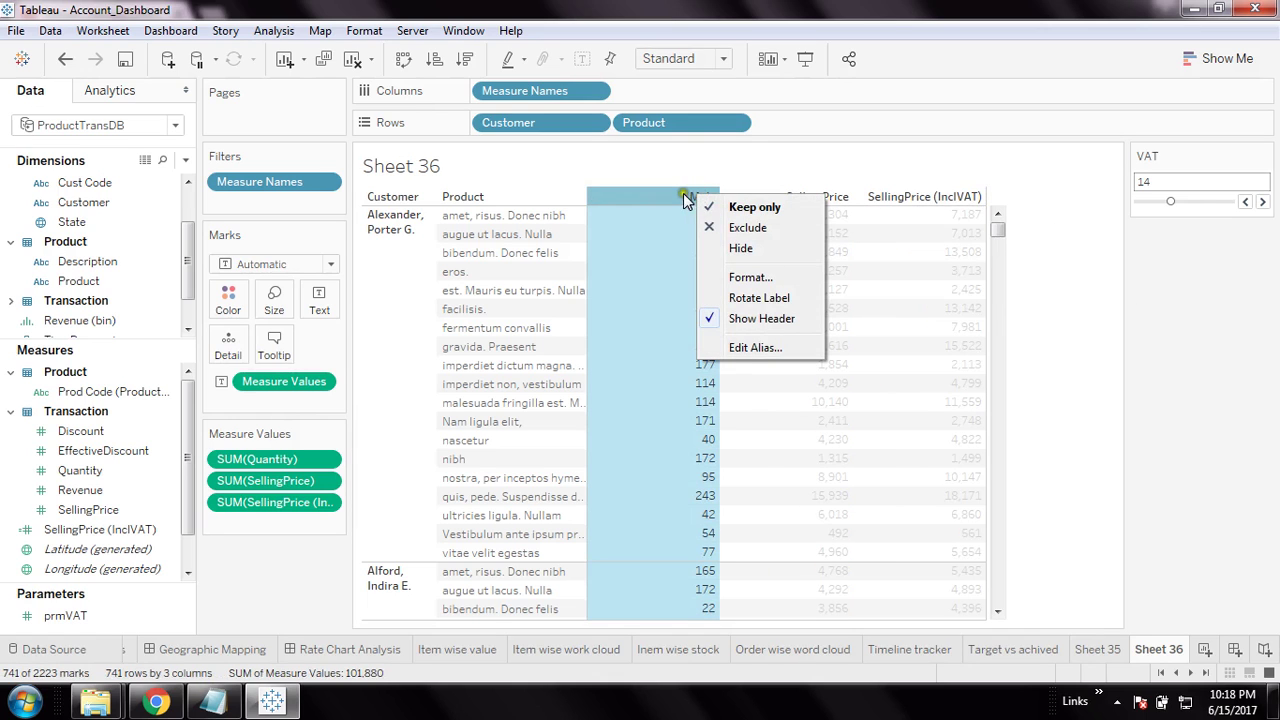
left_click(740, 347)
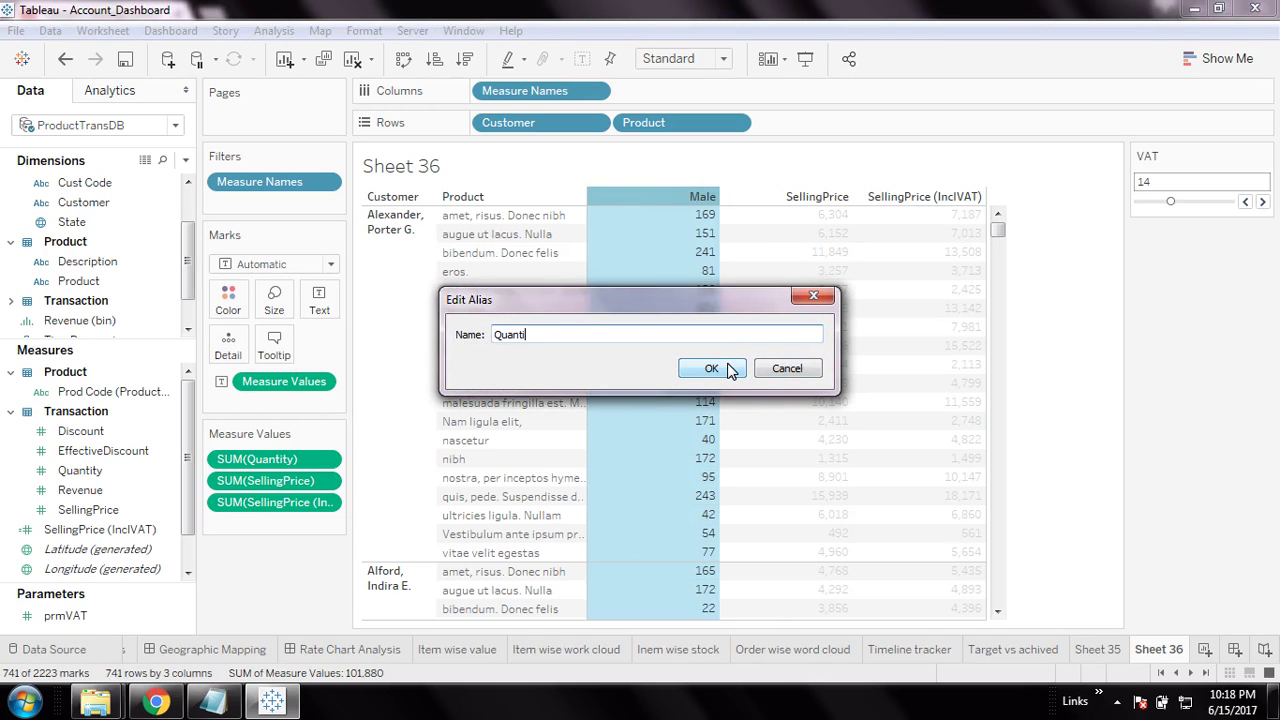
type("Quantity")
left_click(711, 368)
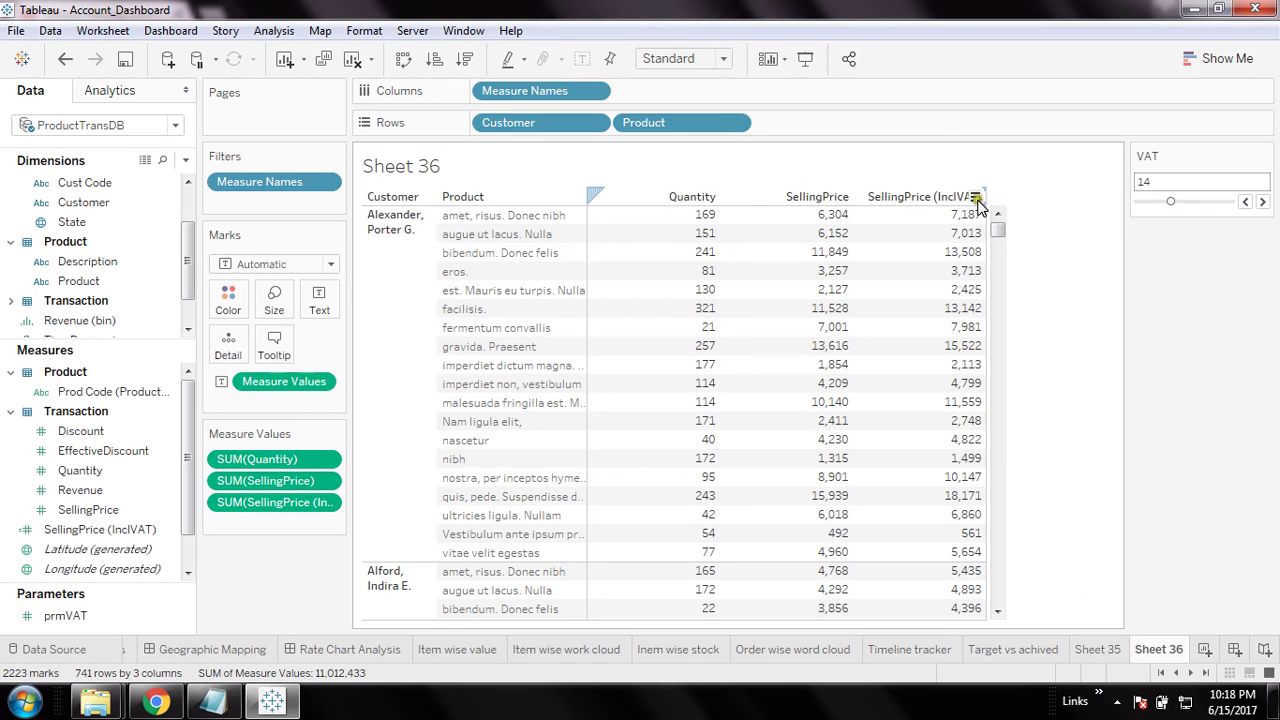
Step: Resize the Customer, Product, SellingPrice and SellingPrice (IncIVAT) columns so values fit
left_click_drag(986, 196, 1010, 194)
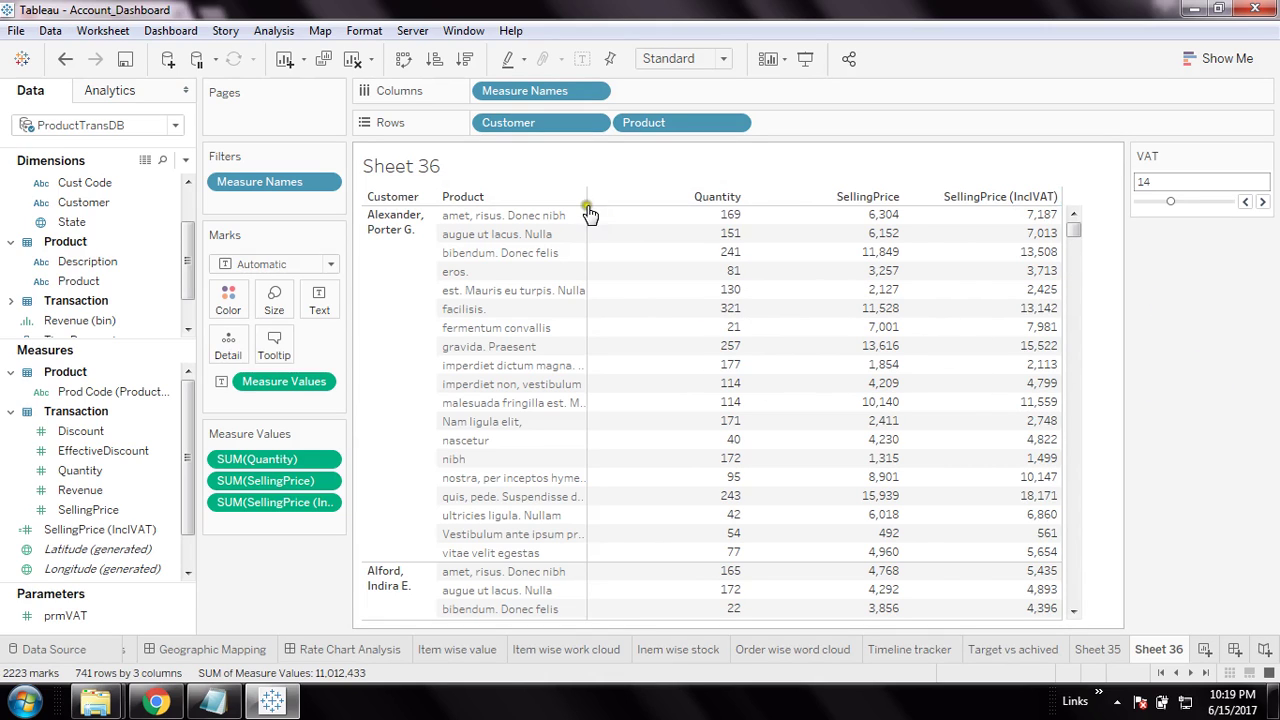
left_click_drag(585, 227, 626, 239)
left_click_drag(436, 256, 477, 256)
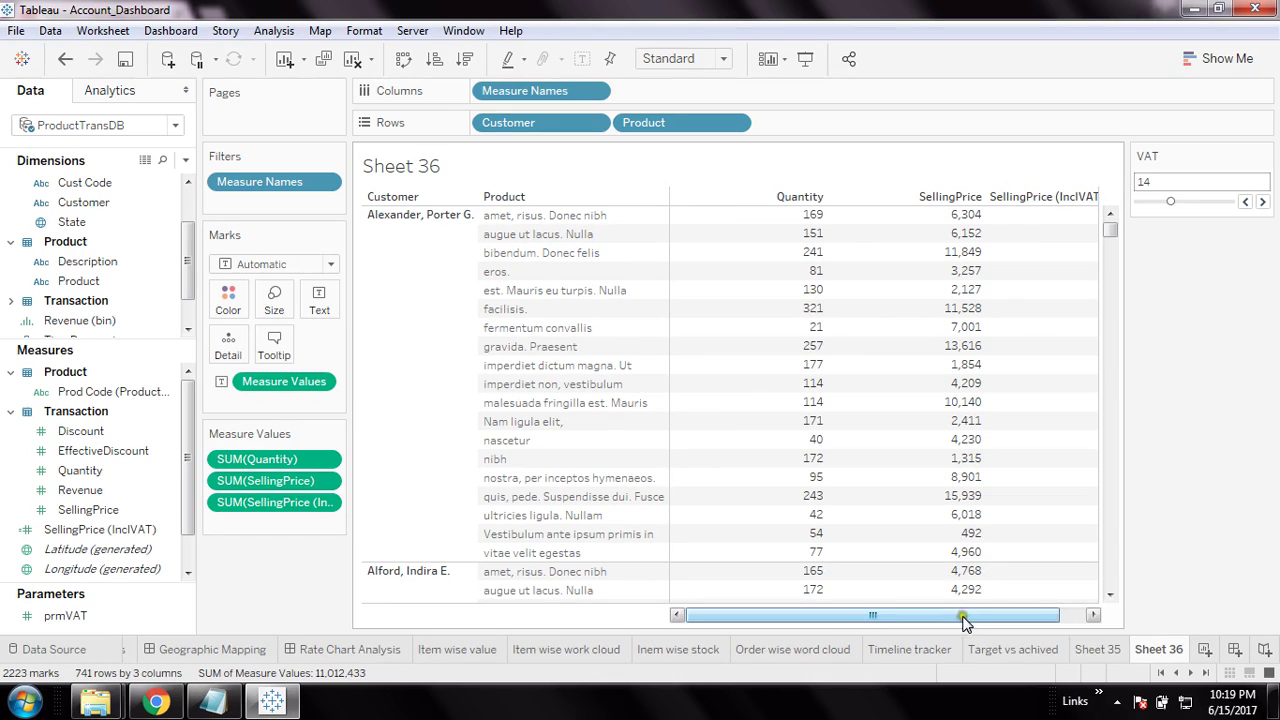
left_click_drag(669, 347, 650, 348)
left_click_drag(477, 291, 463, 291)
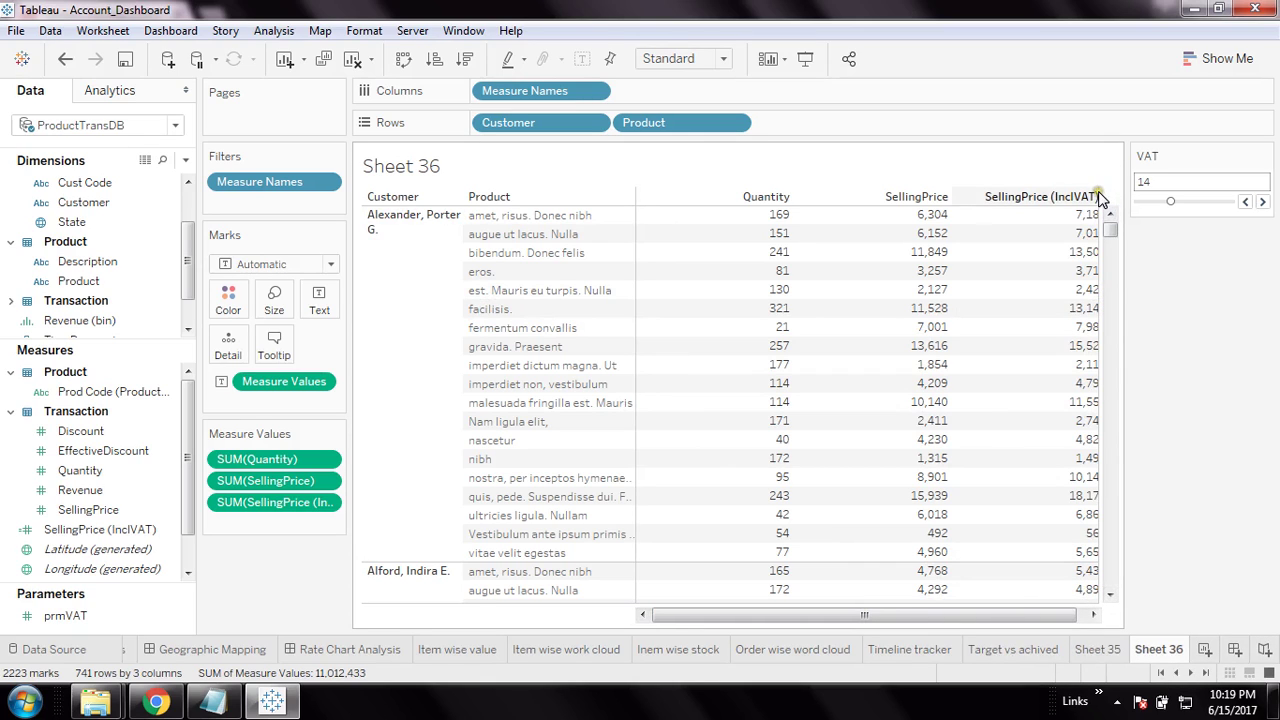
left_click_drag(951, 197, 961, 197)
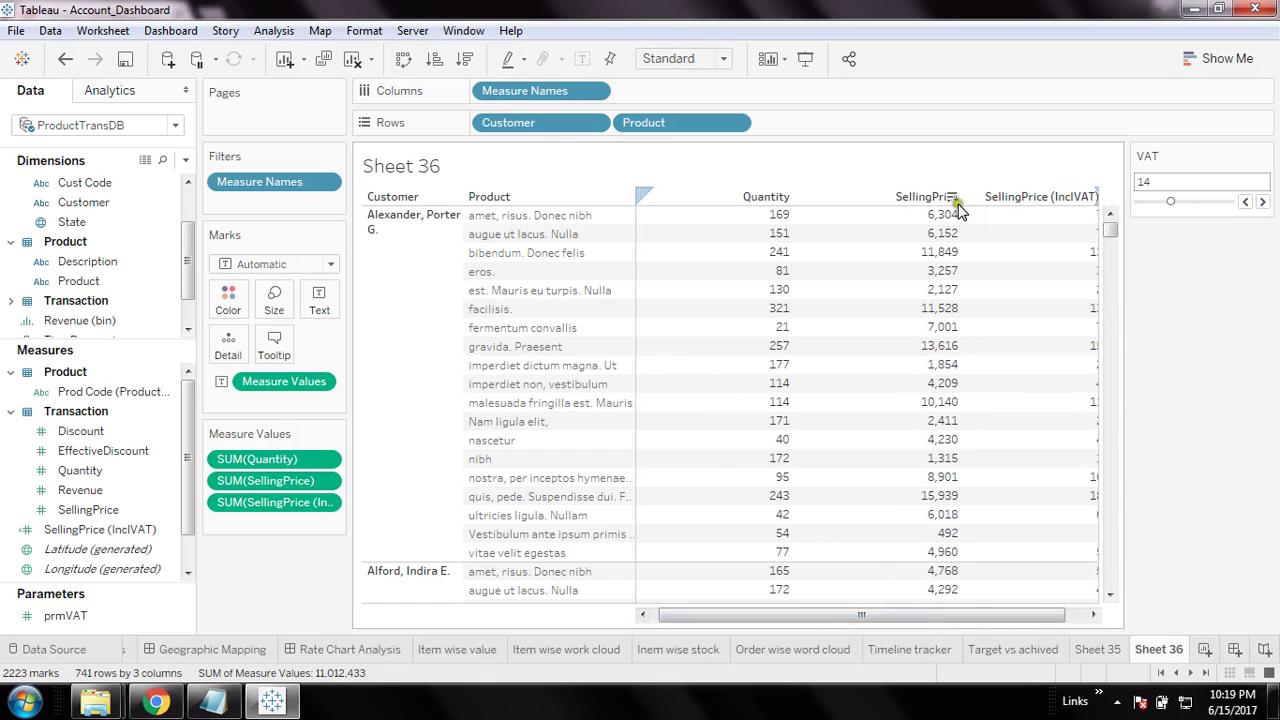
left_click_drag(961, 197, 929, 197)
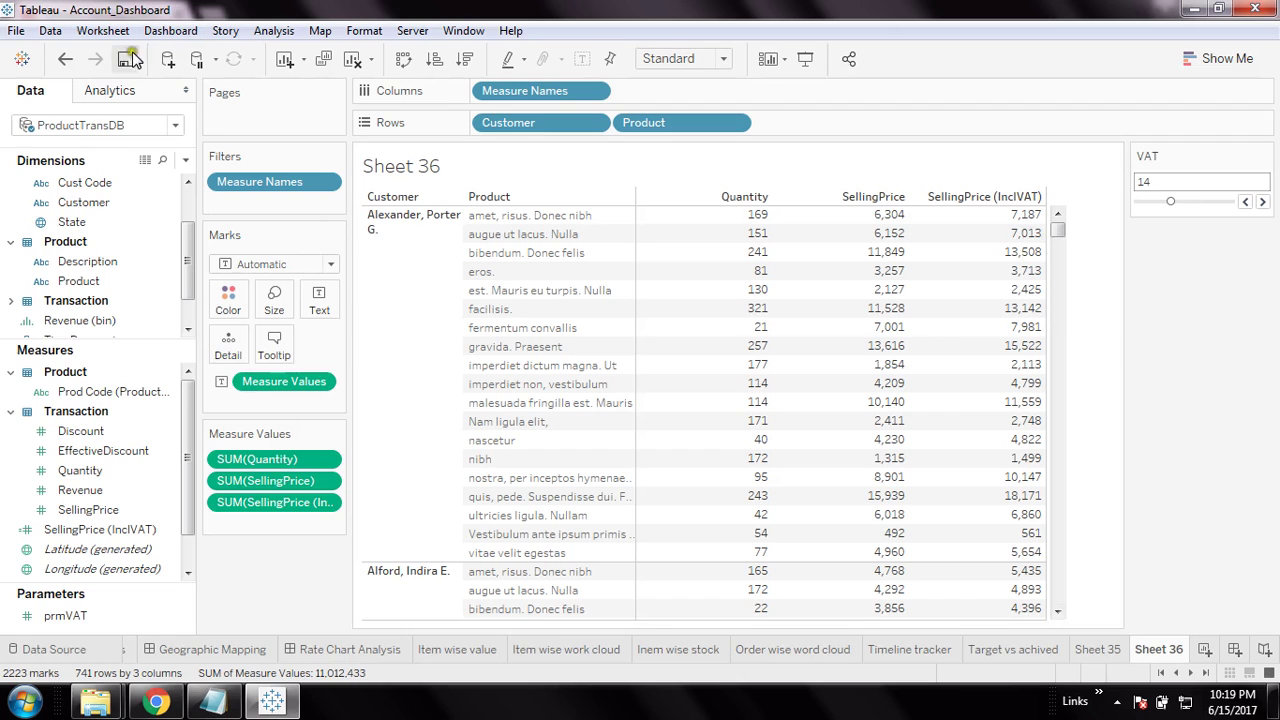
Step: Put Sheet 36 in Presentation Mode and slide VAT from 14 down to 10 (6,935 incl. VAT)
left_click(1216, 334)
left_click(806, 62)
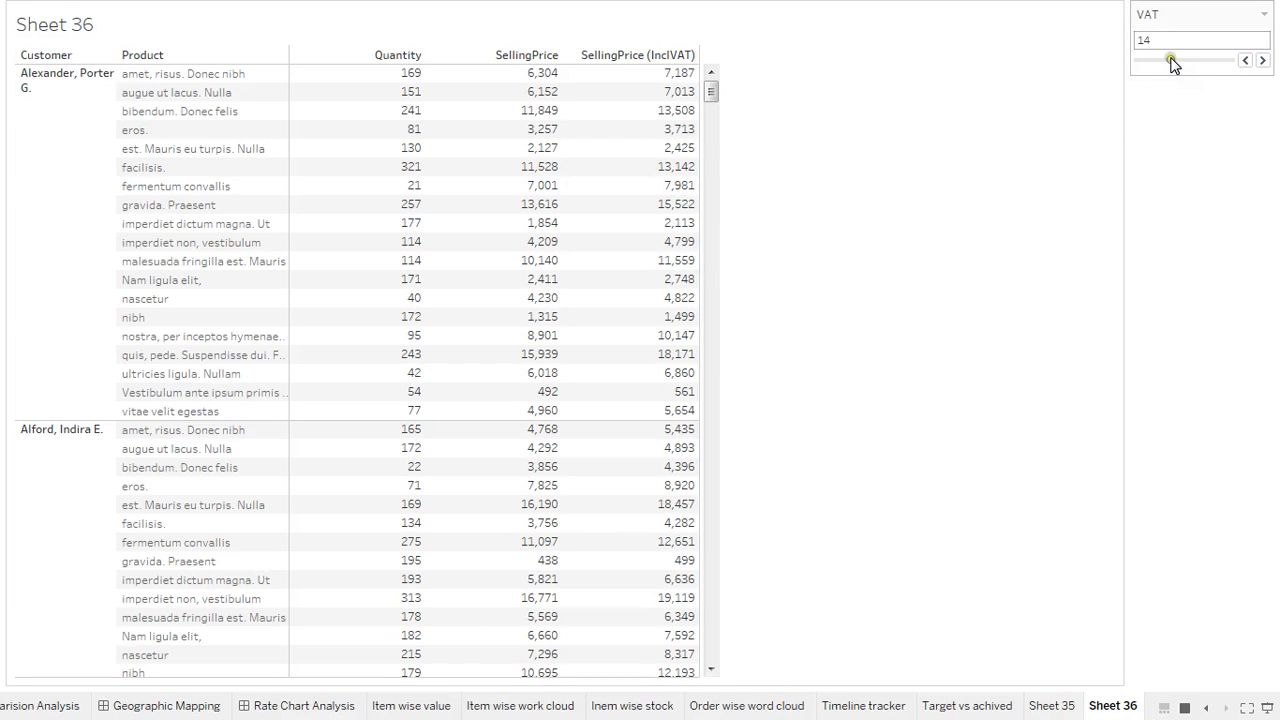
left_click_drag(1169, 58, 1153, 61)
left_click_drag(1153, 63, 1153, 63)
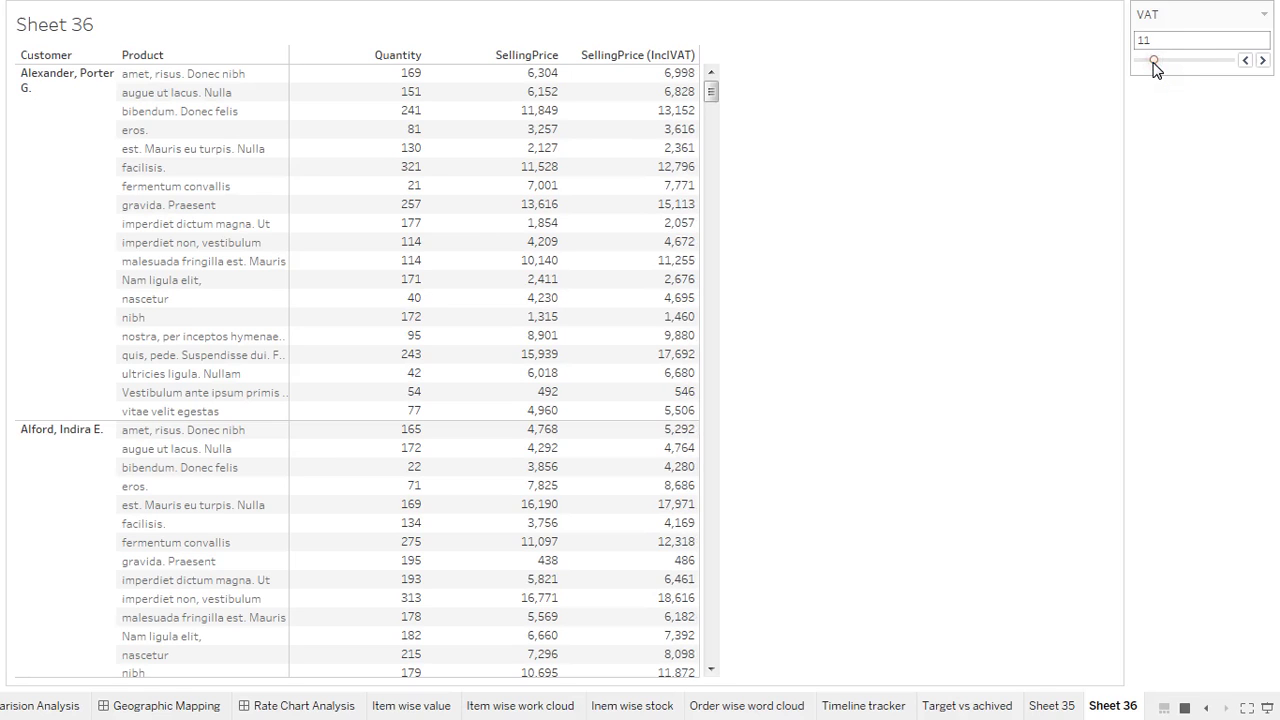
mouse_move(683, 204)
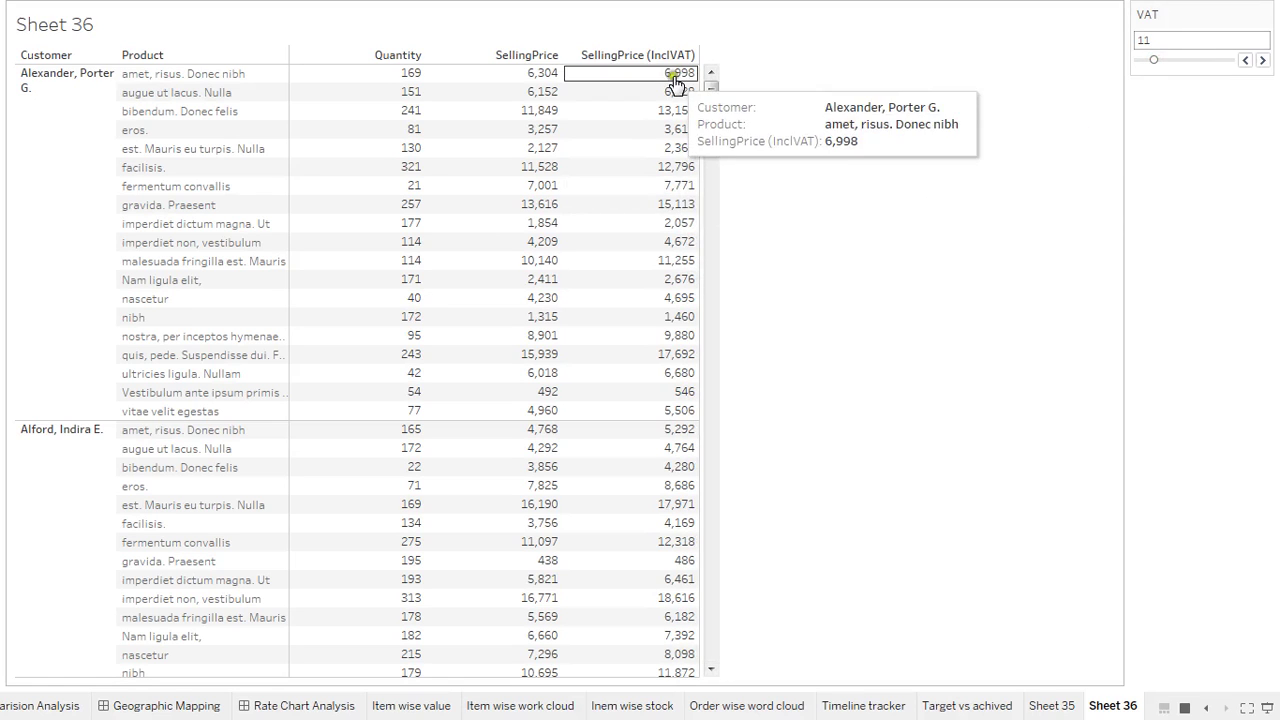
mouse_move(660, 637)
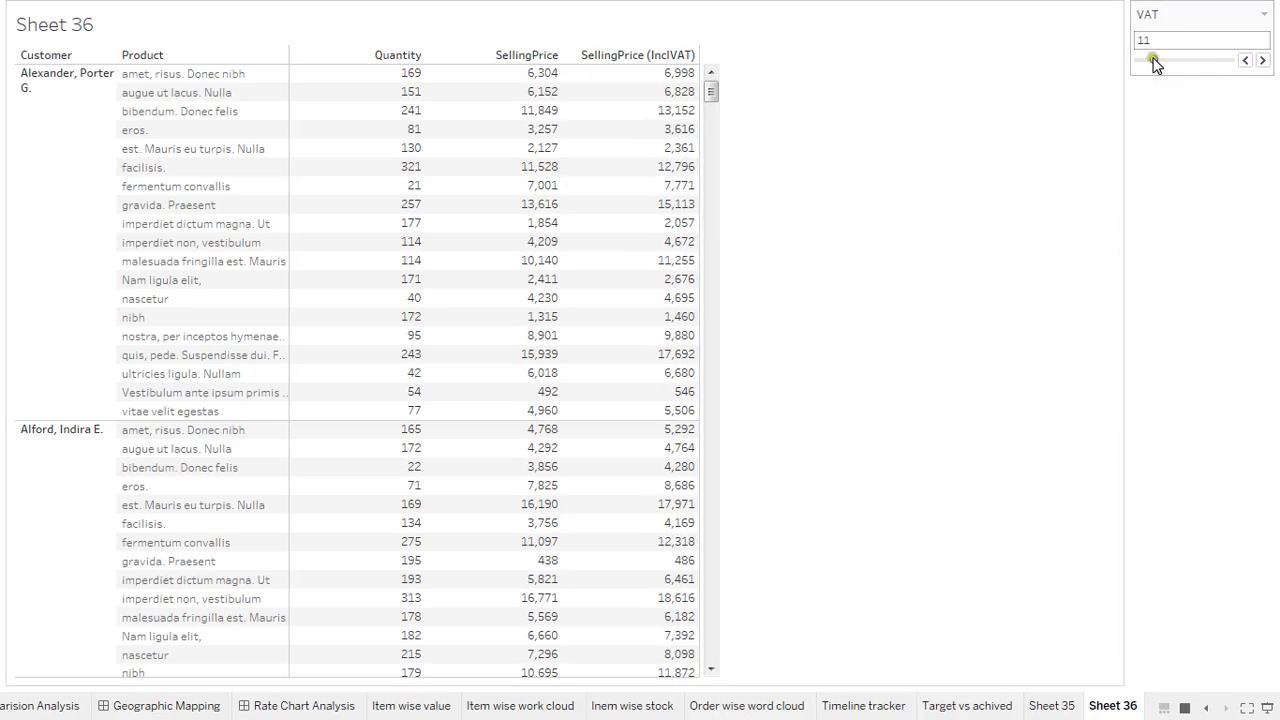
left_click_drag(1153, 60, 1148, 58)
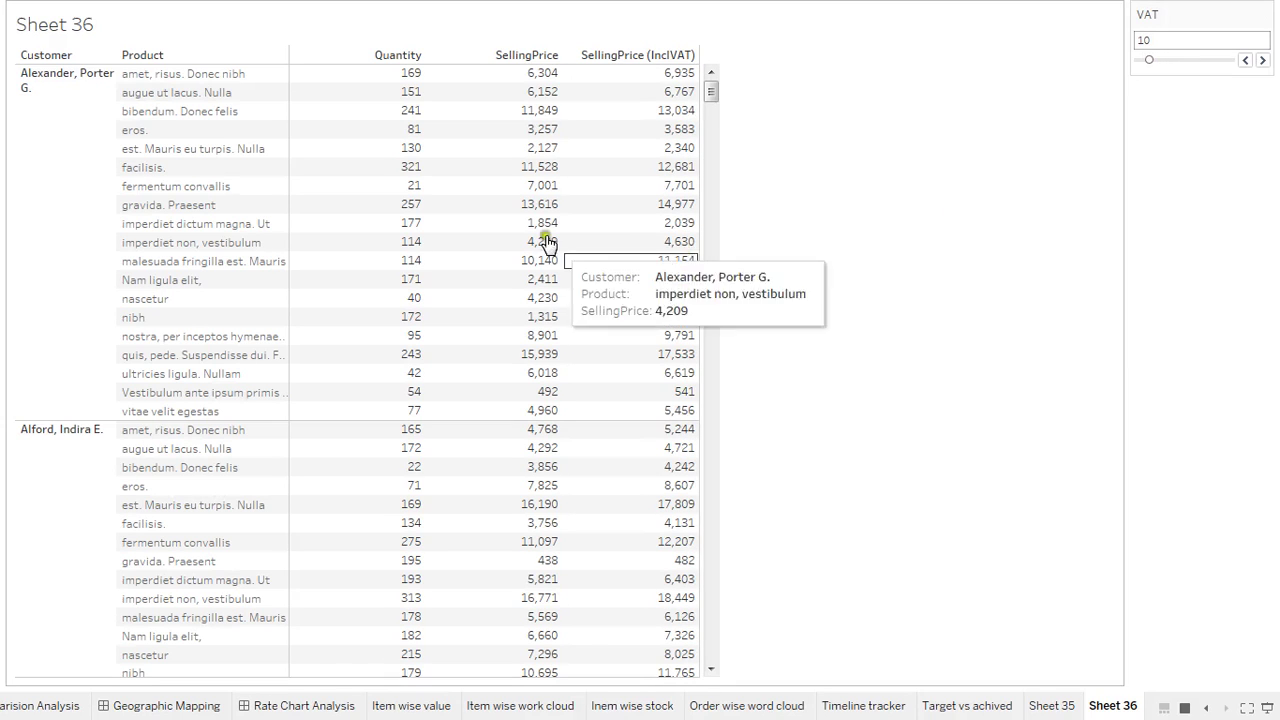
mouse_move(535, 187)
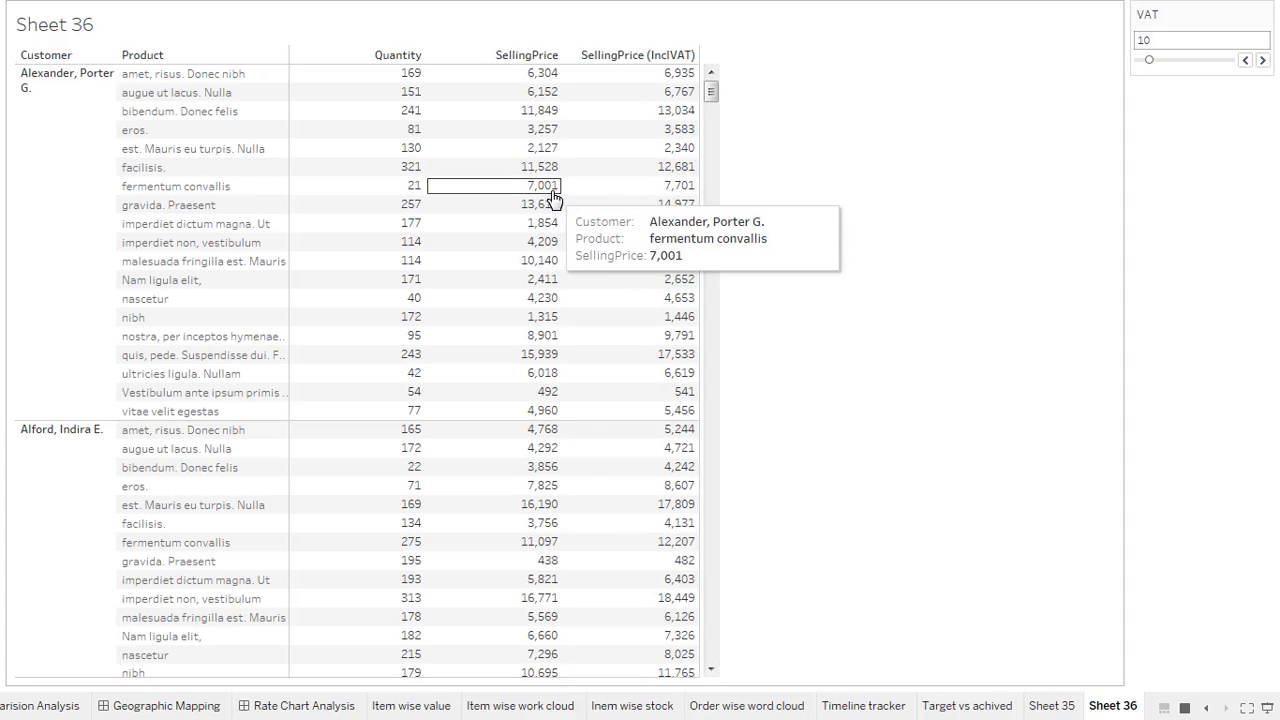
mouse_move(676, 198)
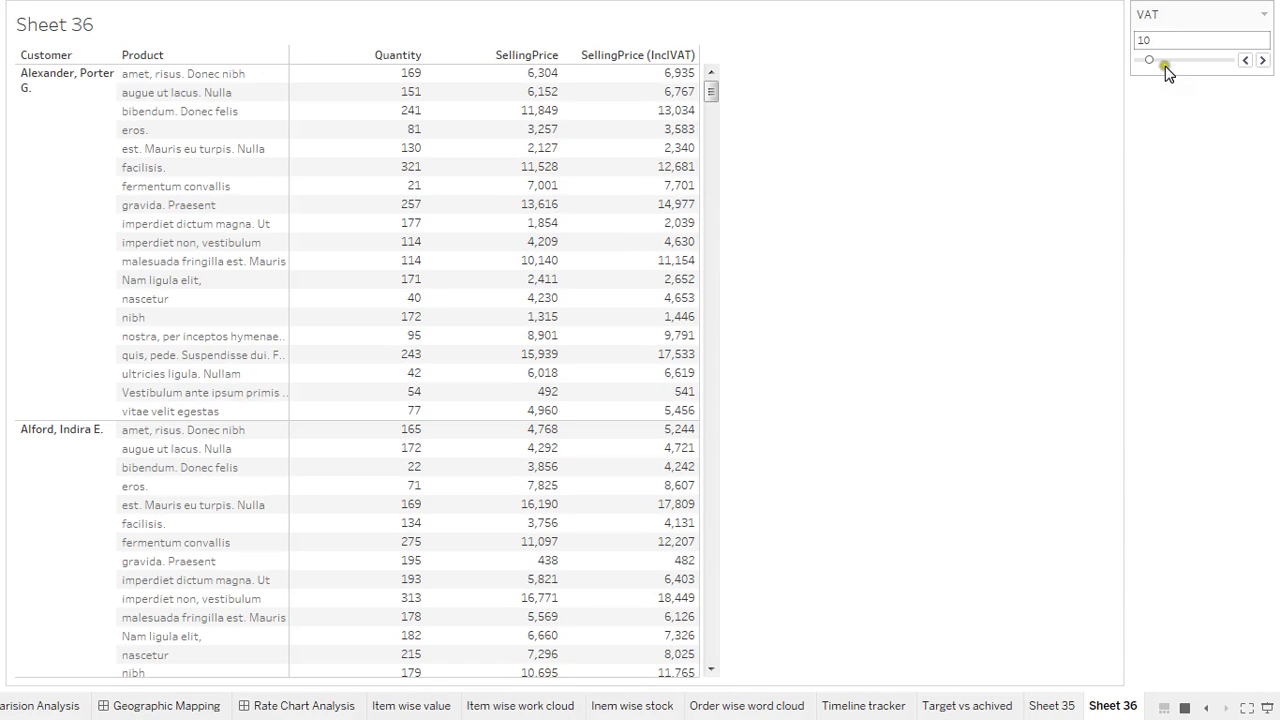
Step: Step VAT up from 10 to 21 (7,628 incl. VAT), then exit Presentation Mode
mouse_move(1150, 60)
left_mouse_down()
mouse_move(1140, 67)
mouse_move(1152, 61)
left_mouse_up()
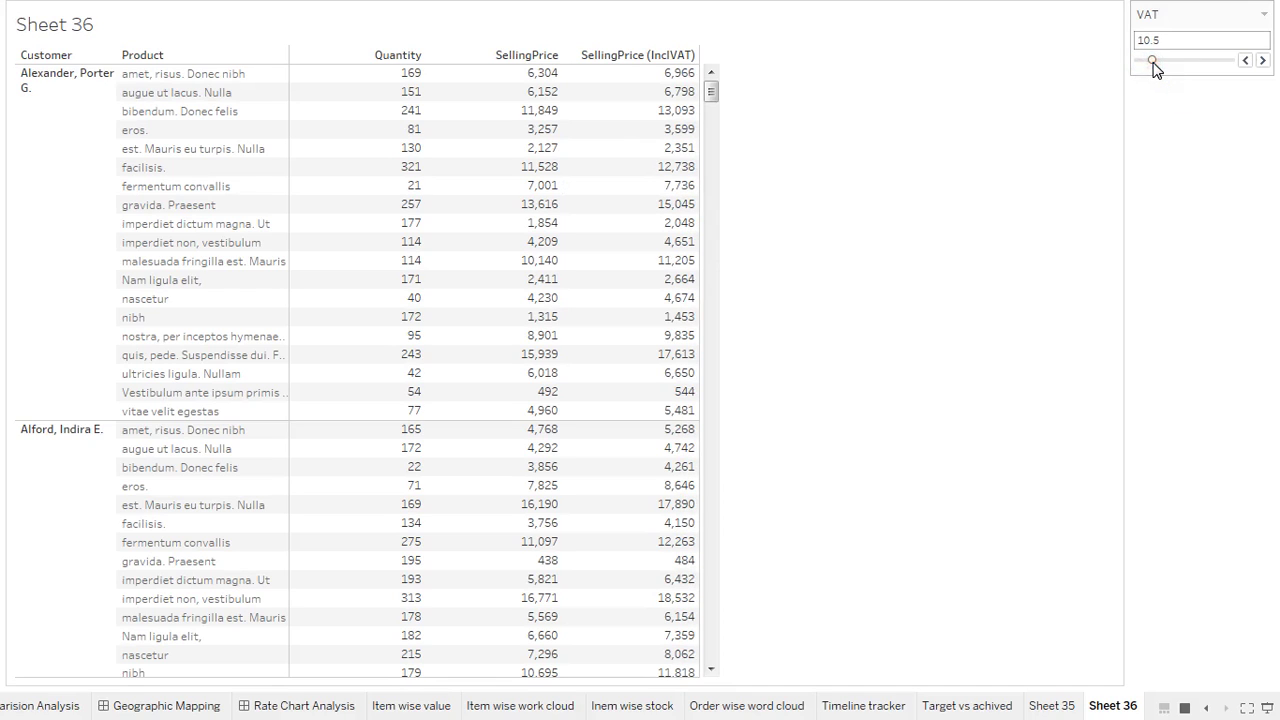
left_click(1261, 60)
left_click(1261, 60)
left_click(1261, 60)
left_click(1261, 60)
left_click(1261, 60)
left_click(1261, 60)
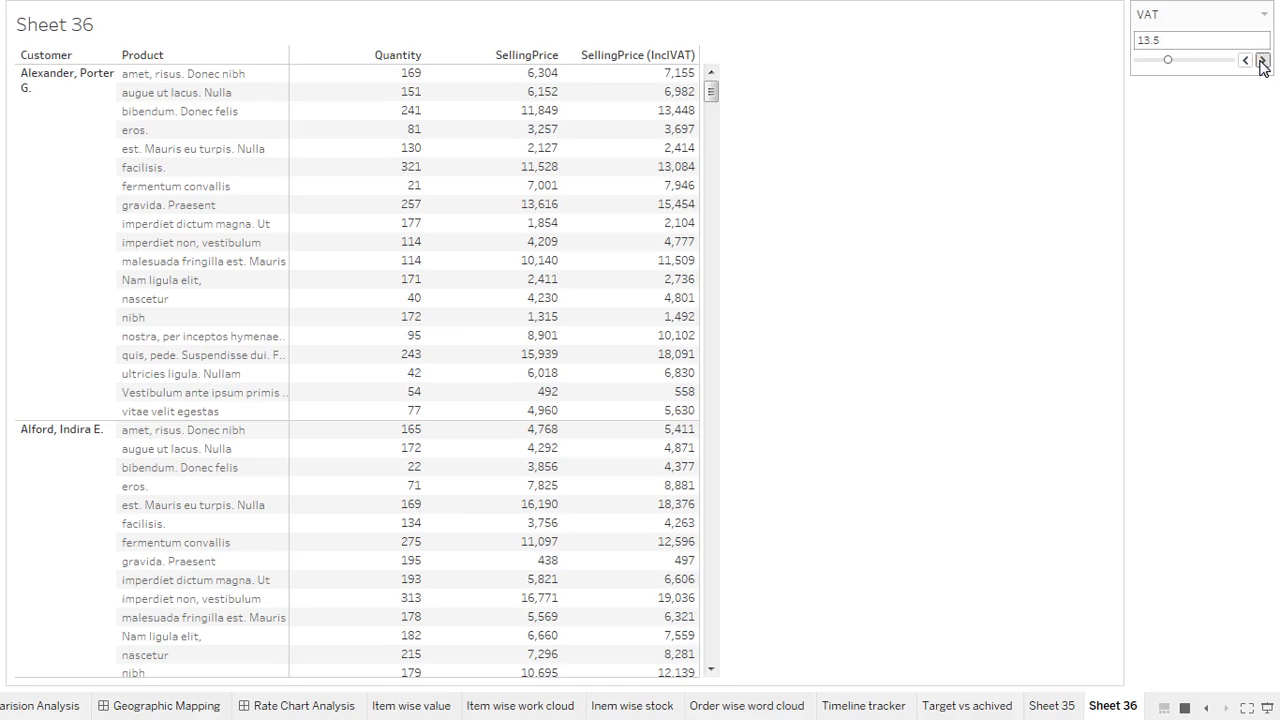
left_click(1261, 60)
left_click(1261, 60)
left_click(1261, 60)
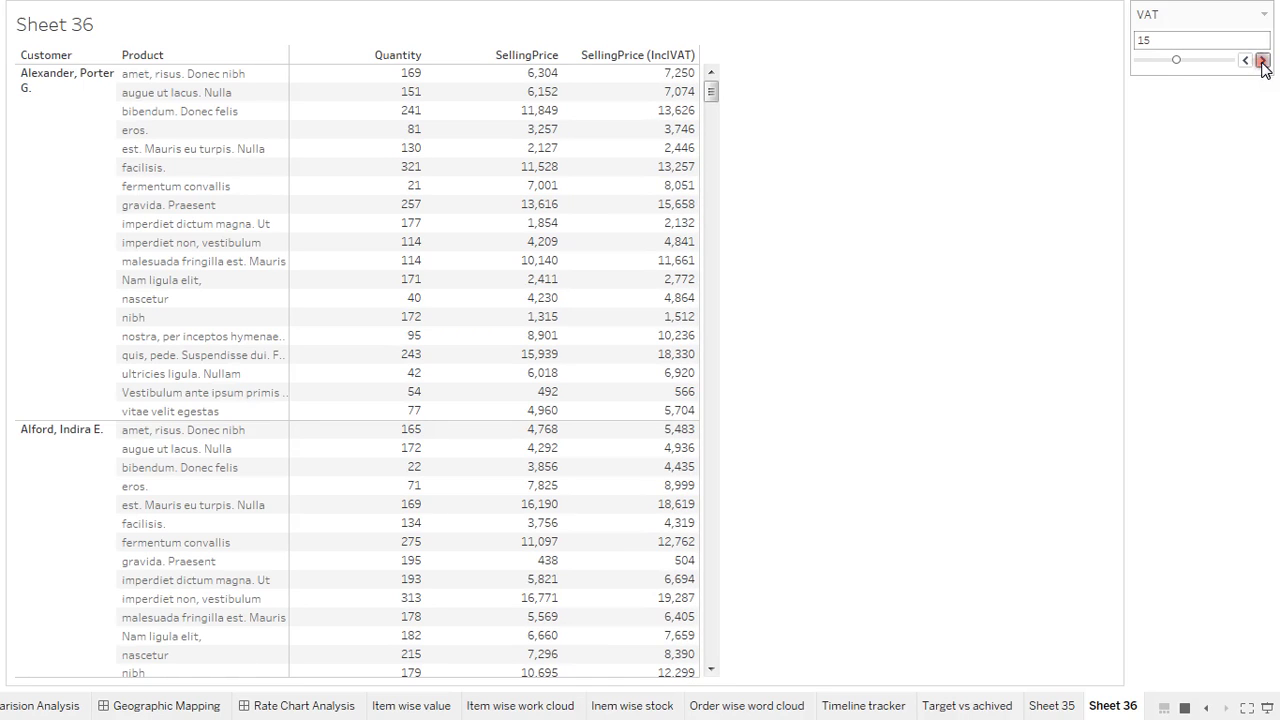
left_click(1261, 60)
left_click(1261, 60)
left_click(1261, 60)
left_click(1261, 60)
left_click(1261, 60)
left_click(1261, 60)
left_click(1261, 60)
left_click(1262, 60)
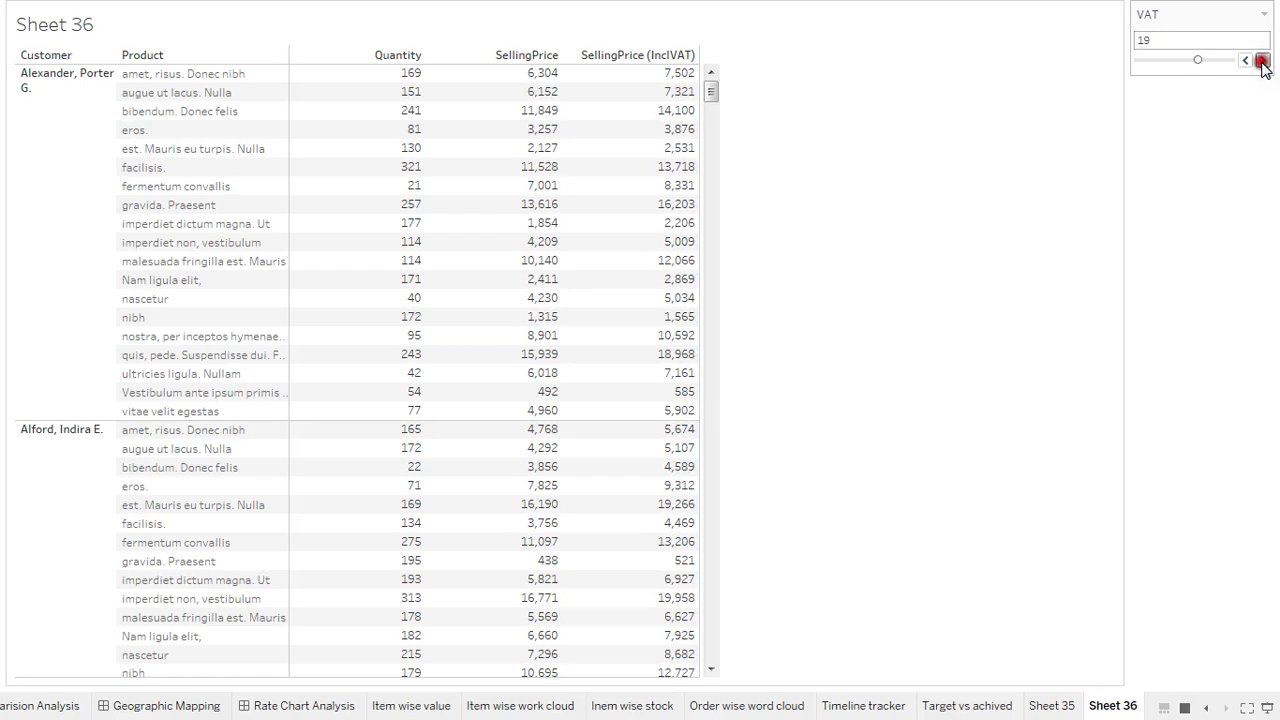
left_click(1262, 60)
left_click(1262, 60)
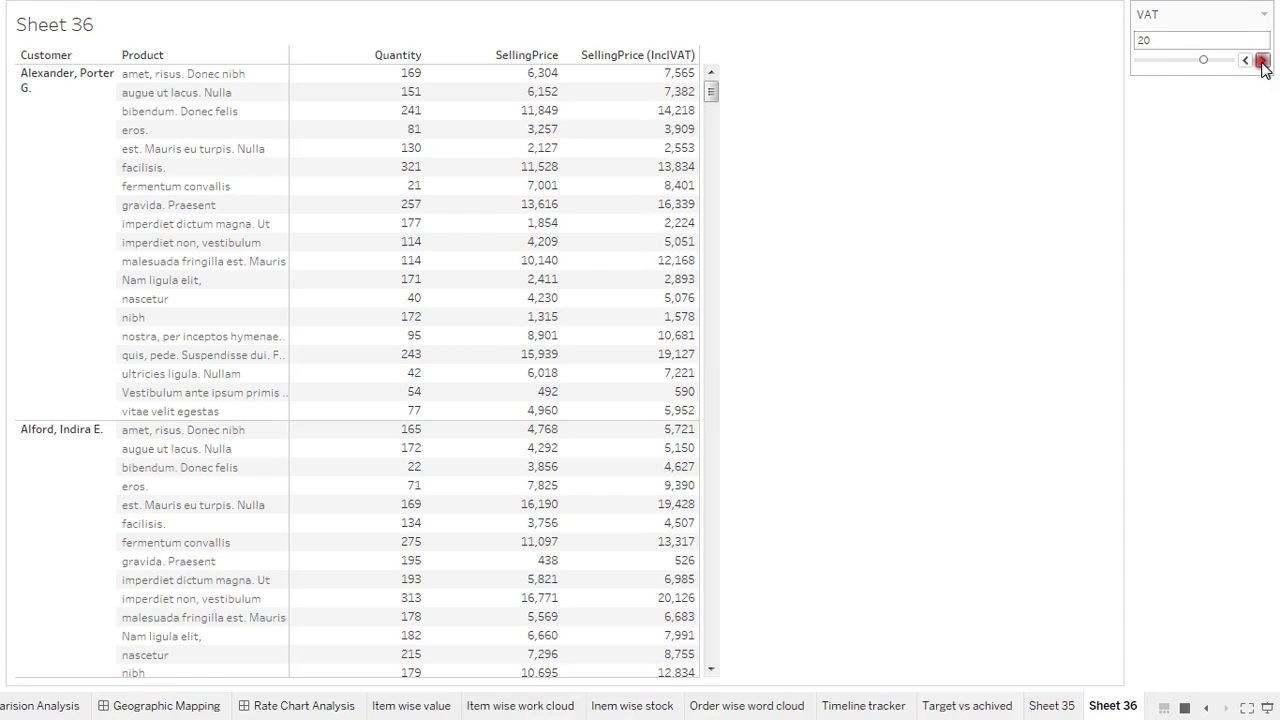
left_click(1262, 60)
left_click(1262, 60)
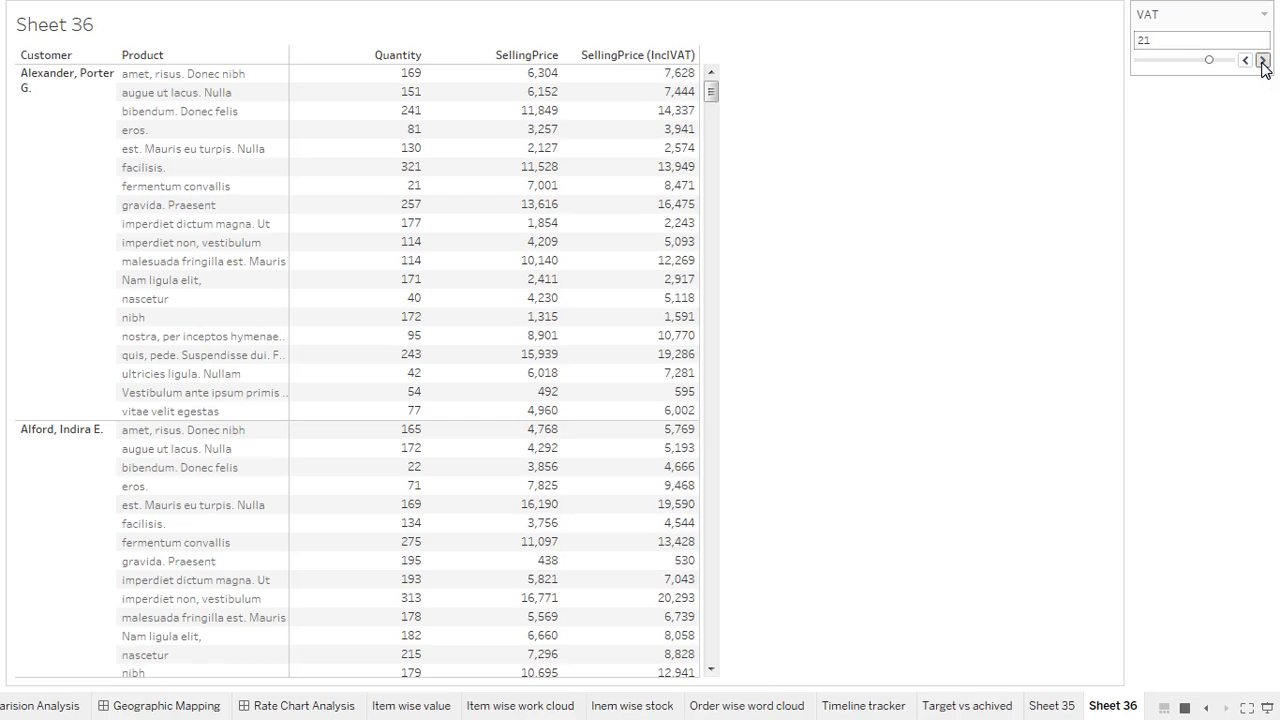
key("Escape")
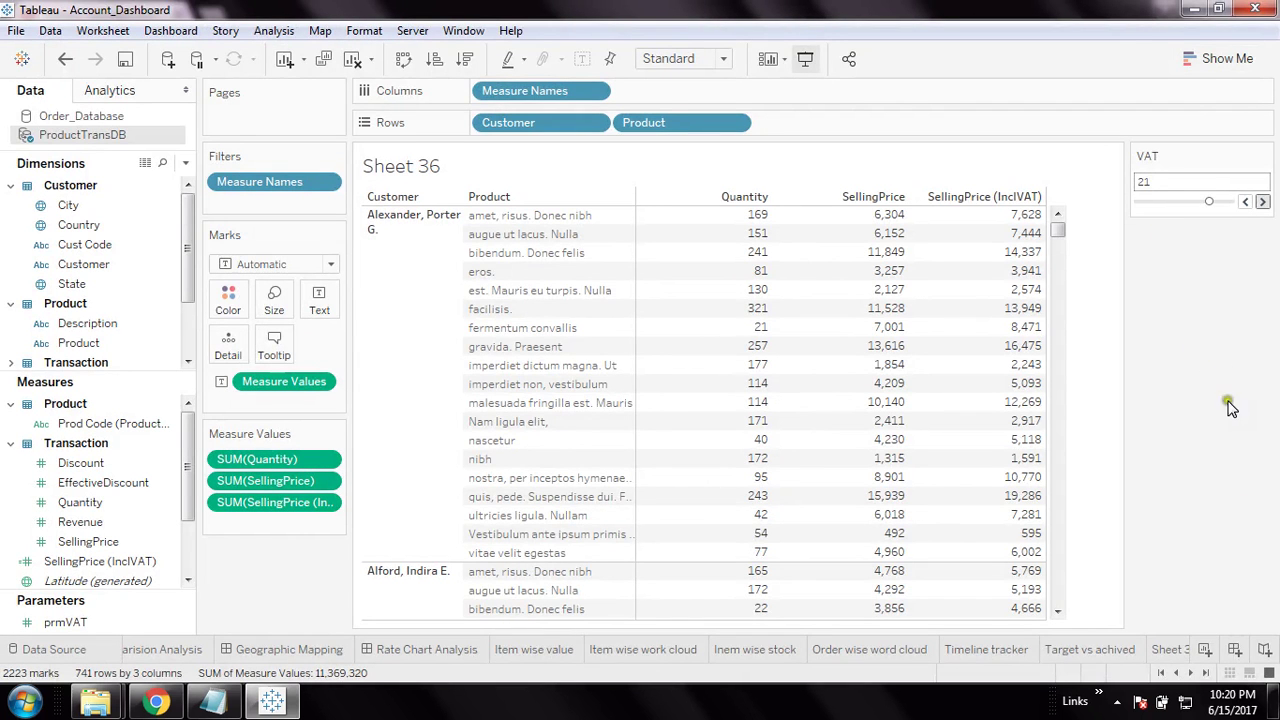